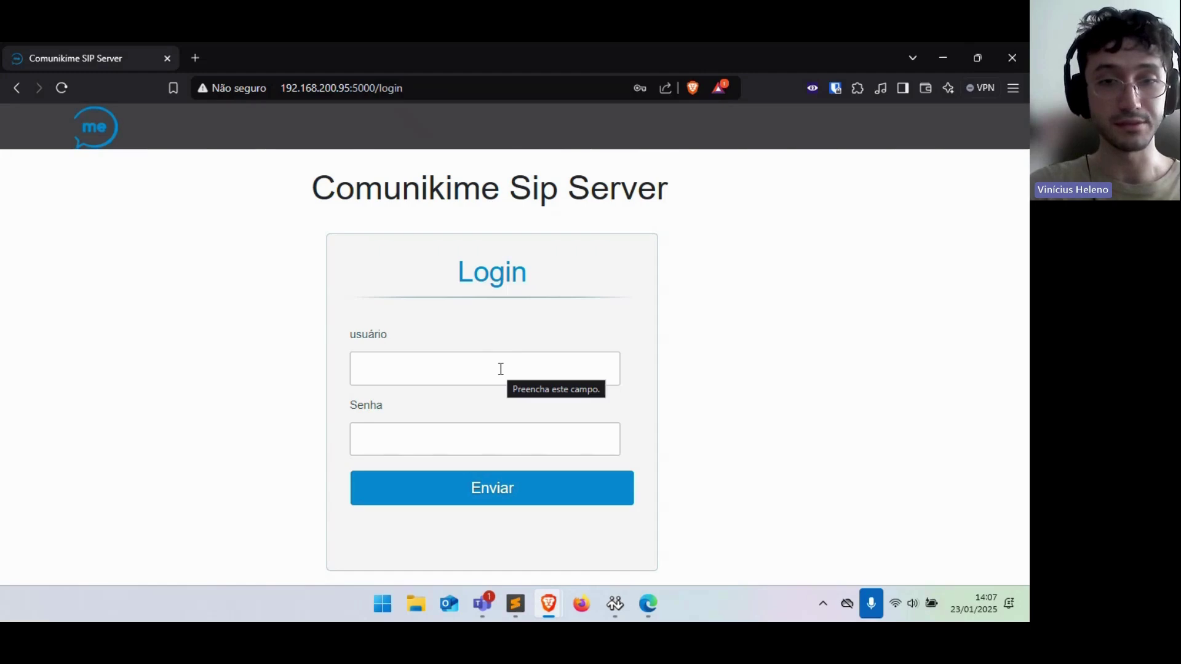
Log in to the Comunikime SIP Server with the saved root username and its account password
click(501, 369)
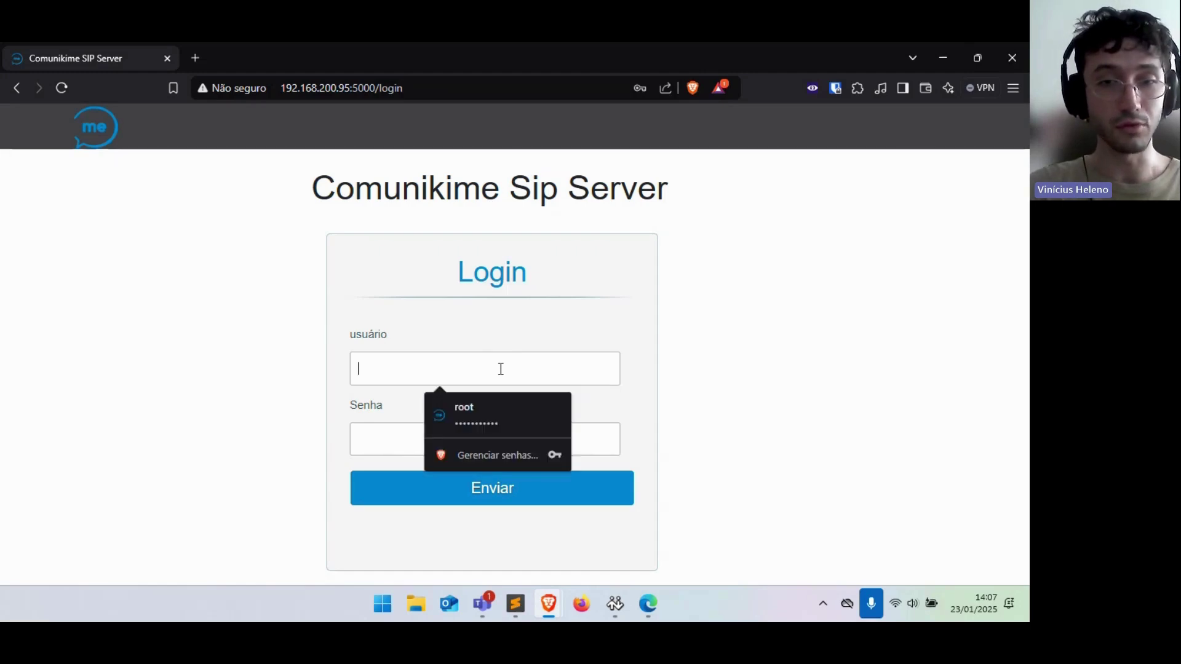
click(497, 411)
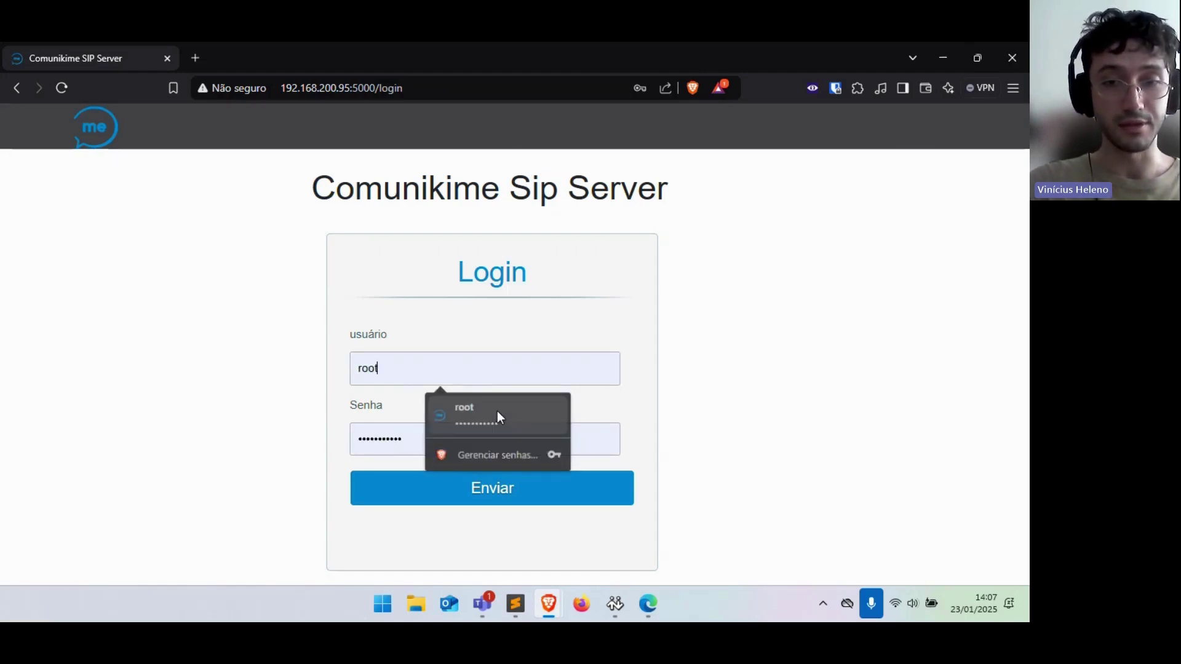
click(548, 502)
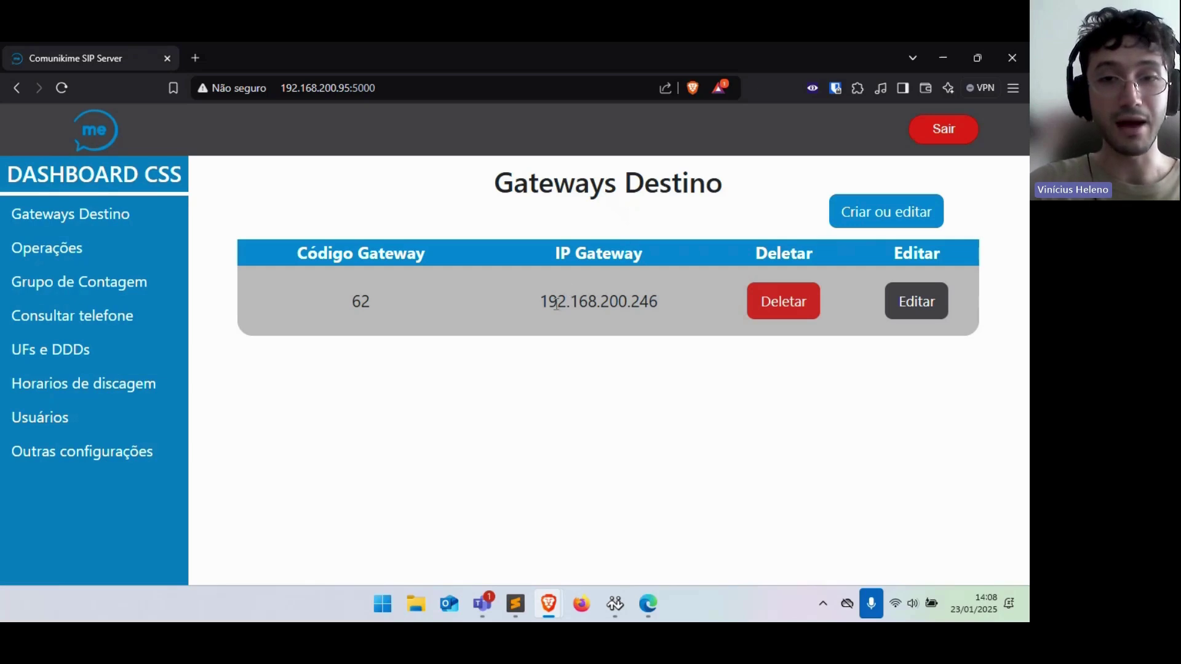
Examine the gateway code and IP address of the entry in the Gateways Destino table
double_click(363, 302)
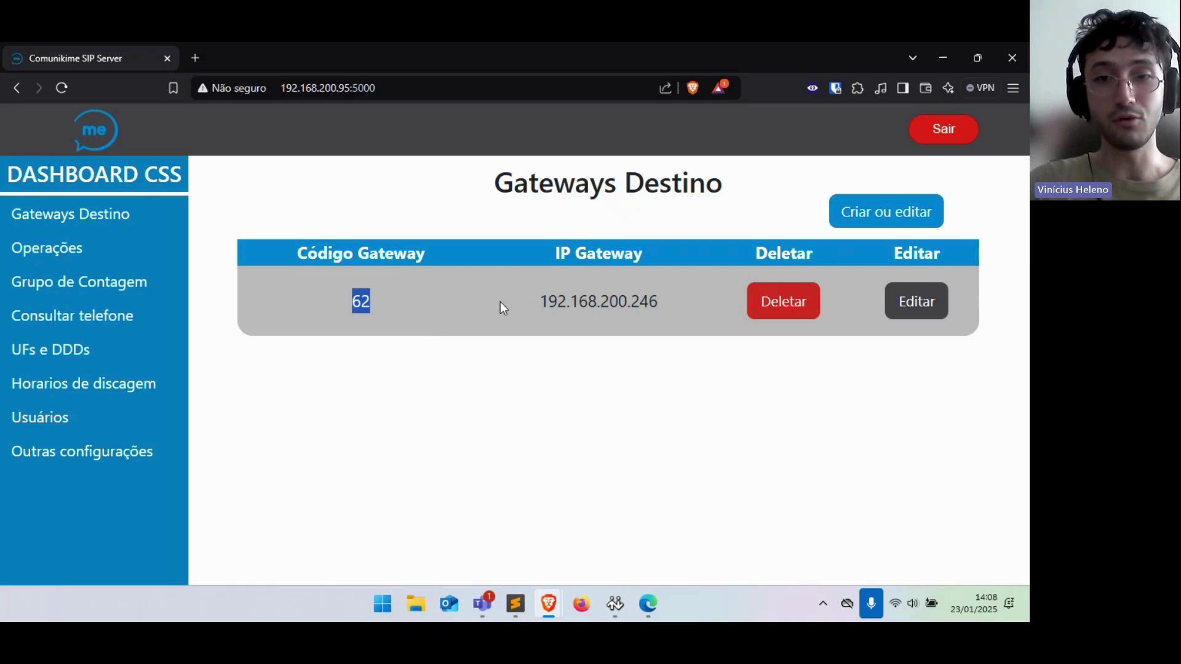
drag(542, 300, 659, 305)
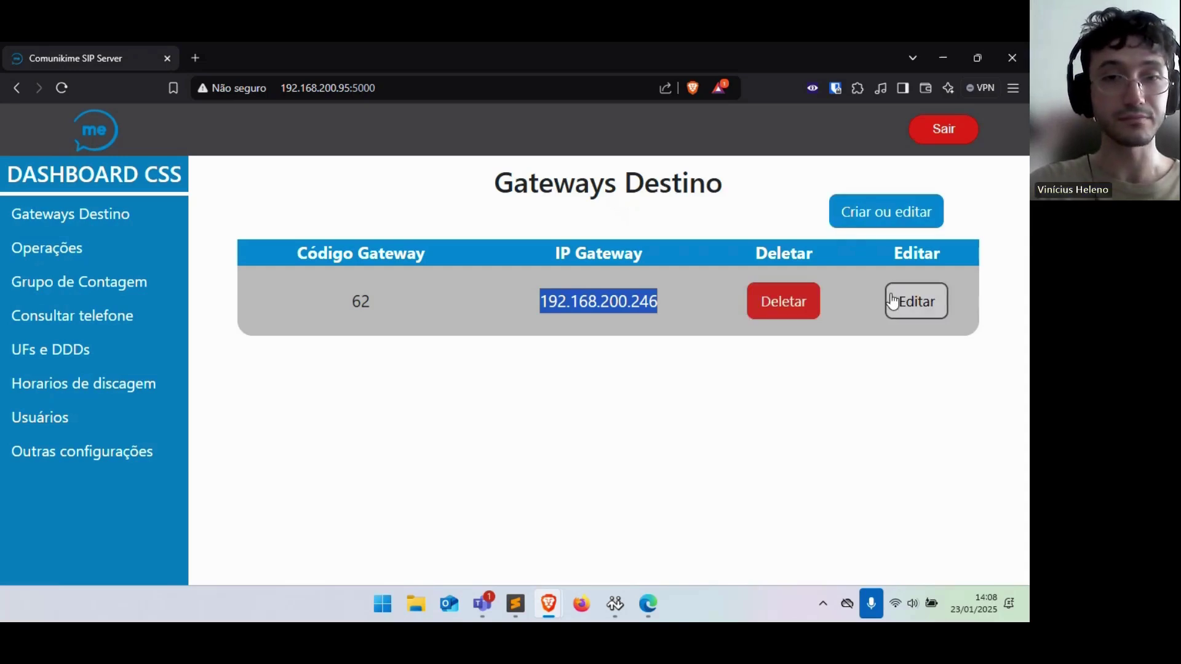
click(361, 302)
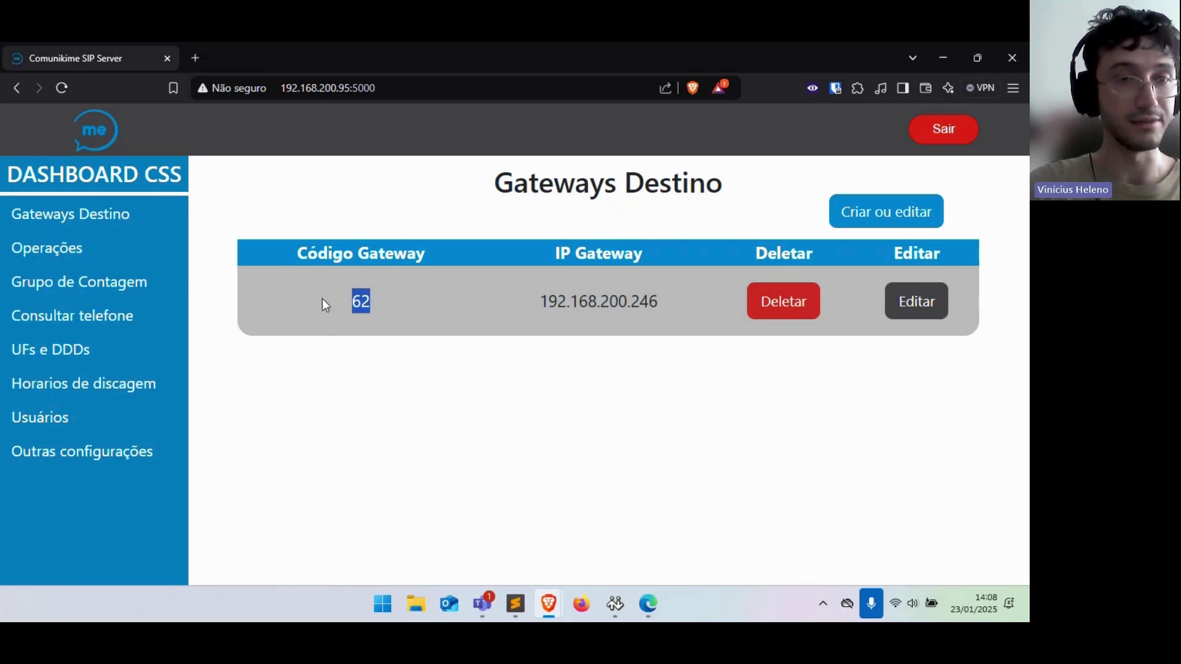
Review the maximum attempts for operation 10 in Operações and view the Grupo de Contagem assignments
click(77, 246)
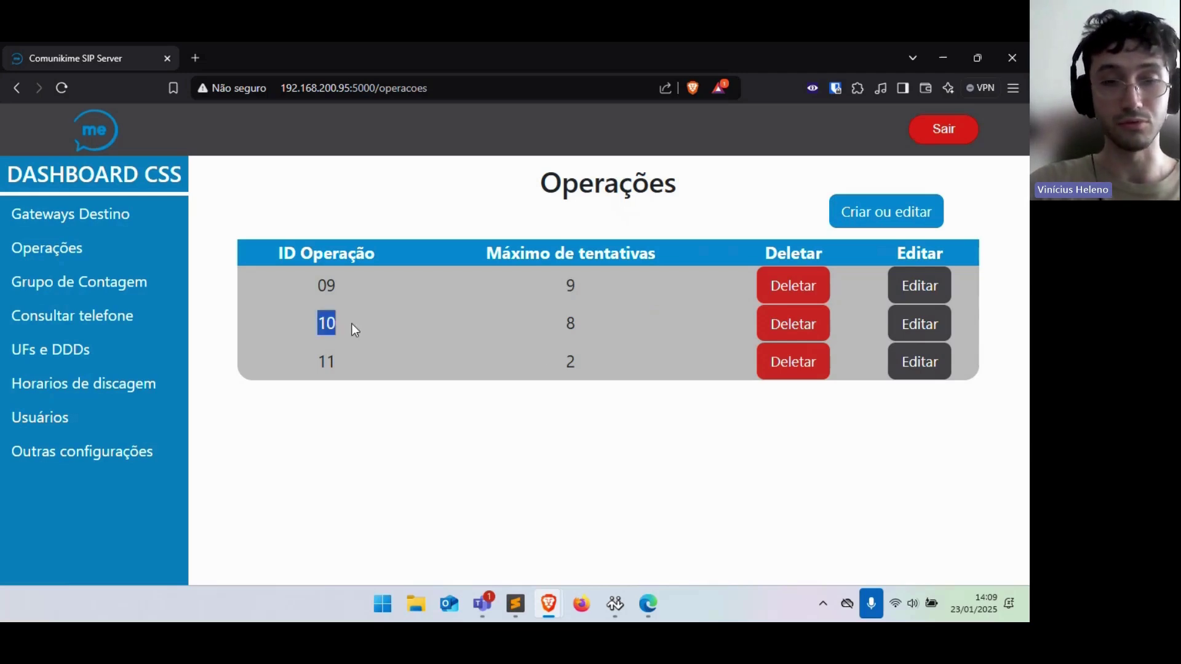
double_click(570, 323)
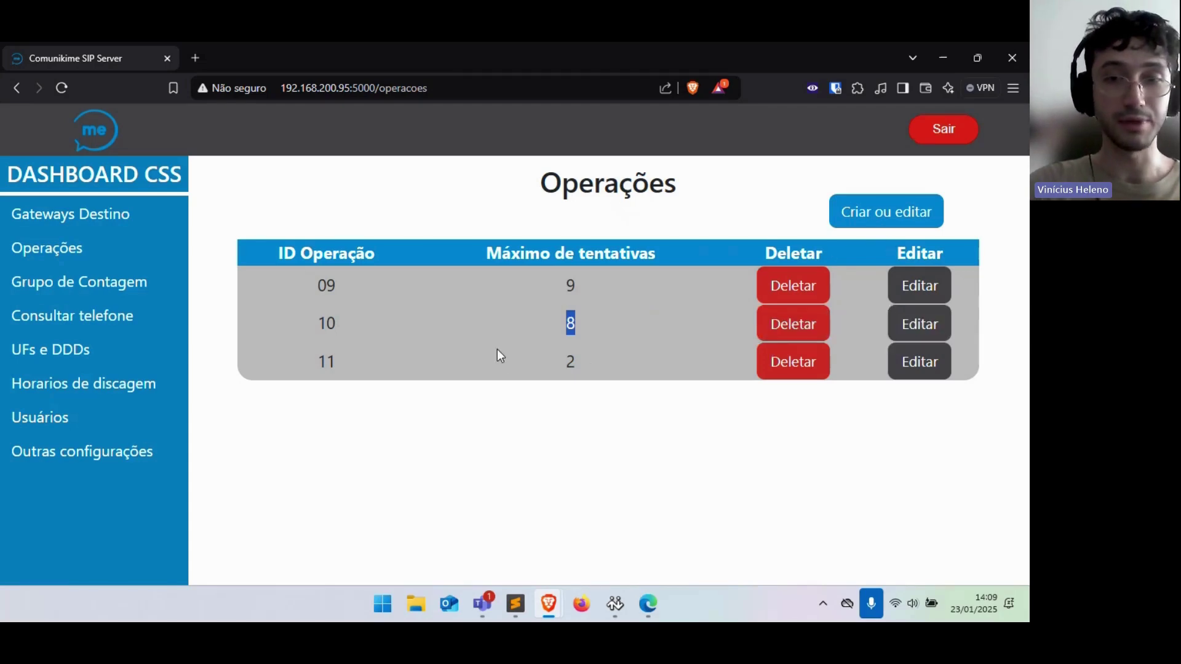
click(124, 277)
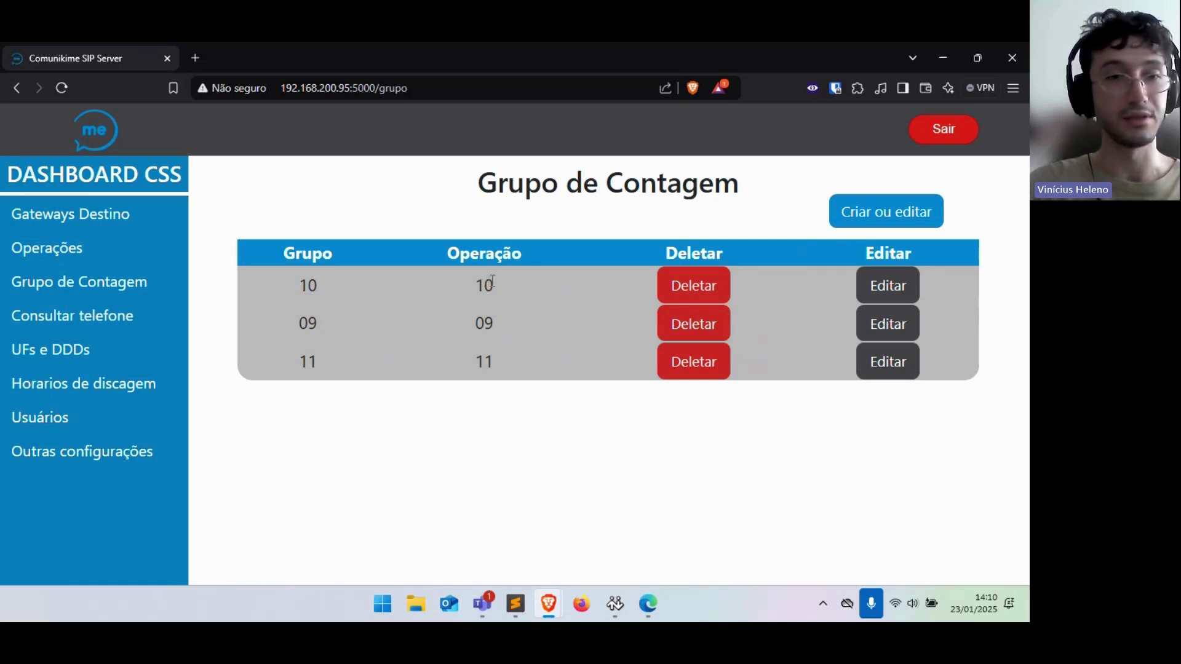
Query the saved phone number under operation 10 in Consultar telefone and check its attempt count and permitted maximum
click(121, 317)
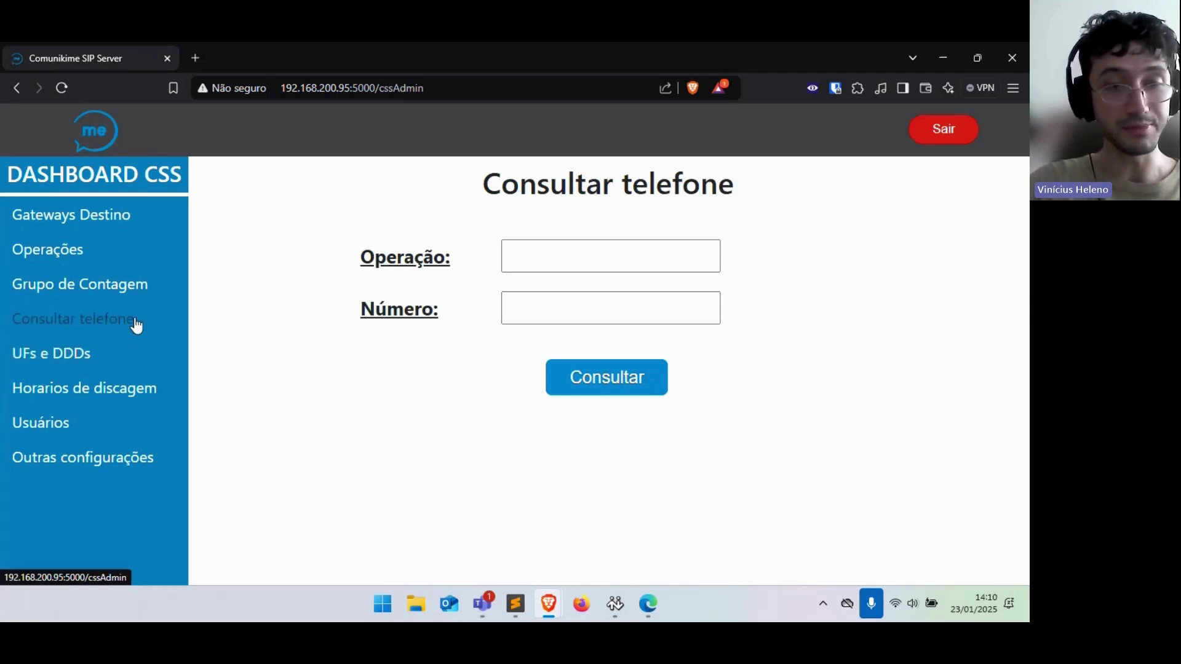
click(505, 300)
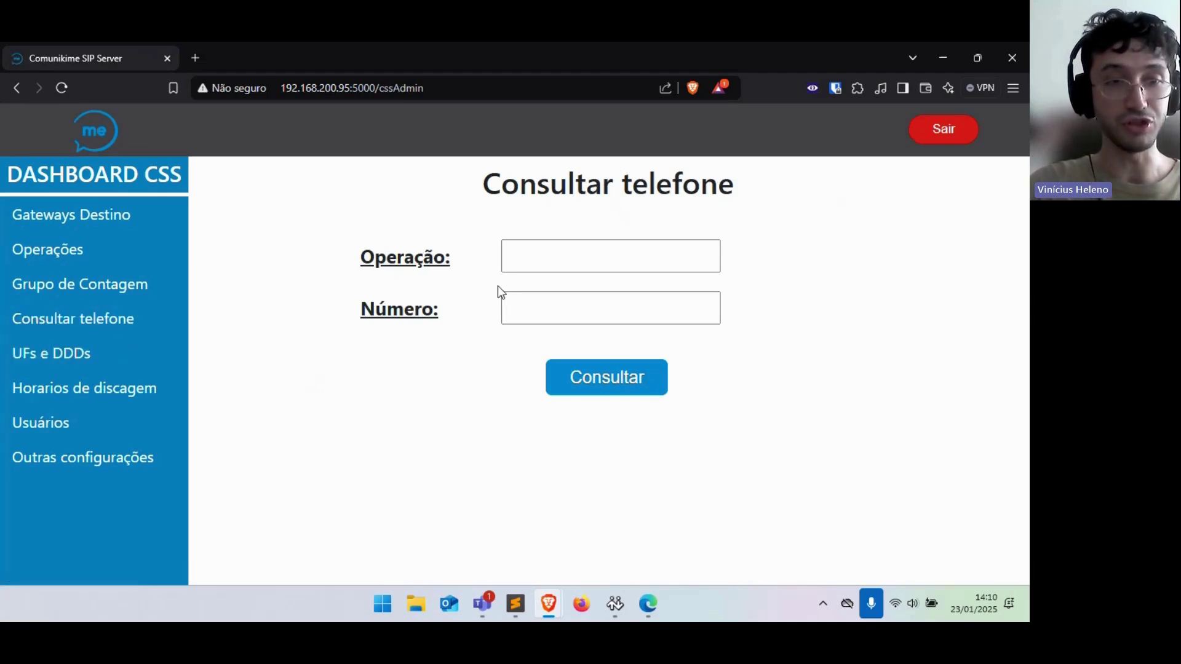
click(524, 254)
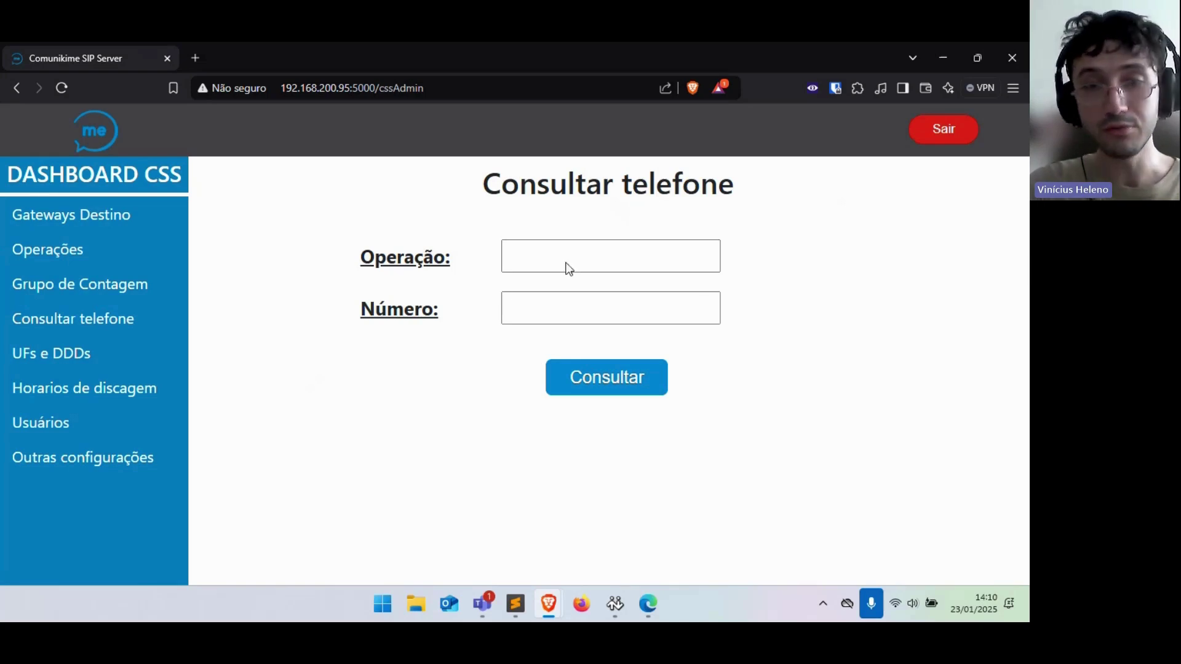
click(569, 249)
click(600, 305)
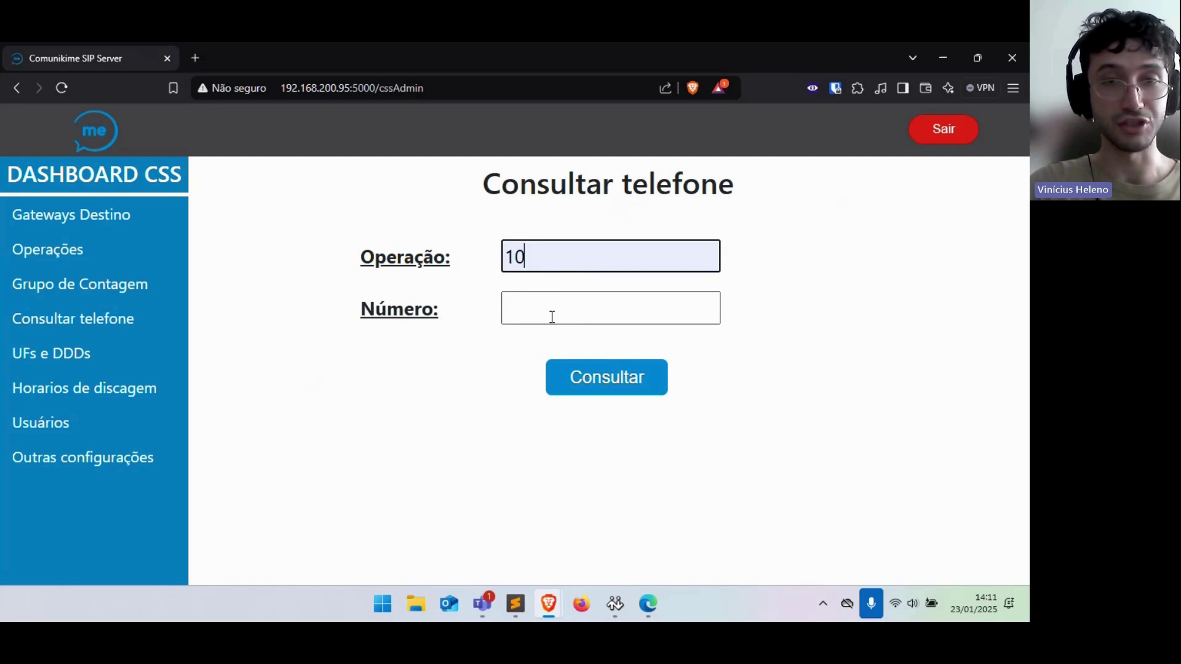
click(548, 317)
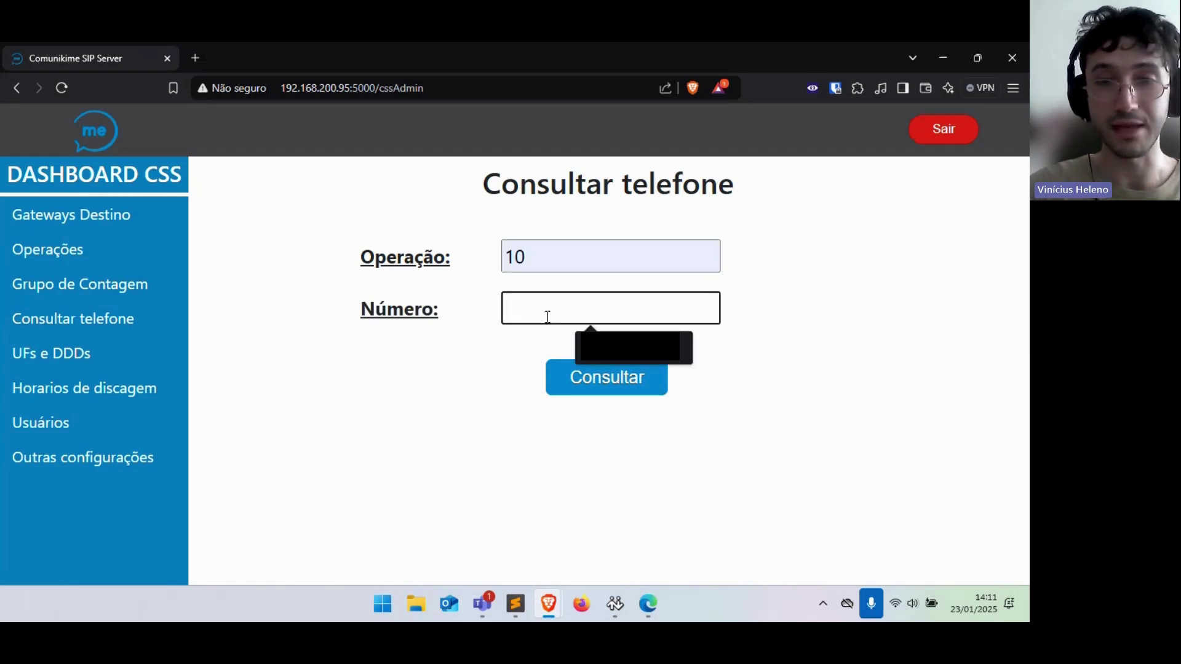
click(605, 345)
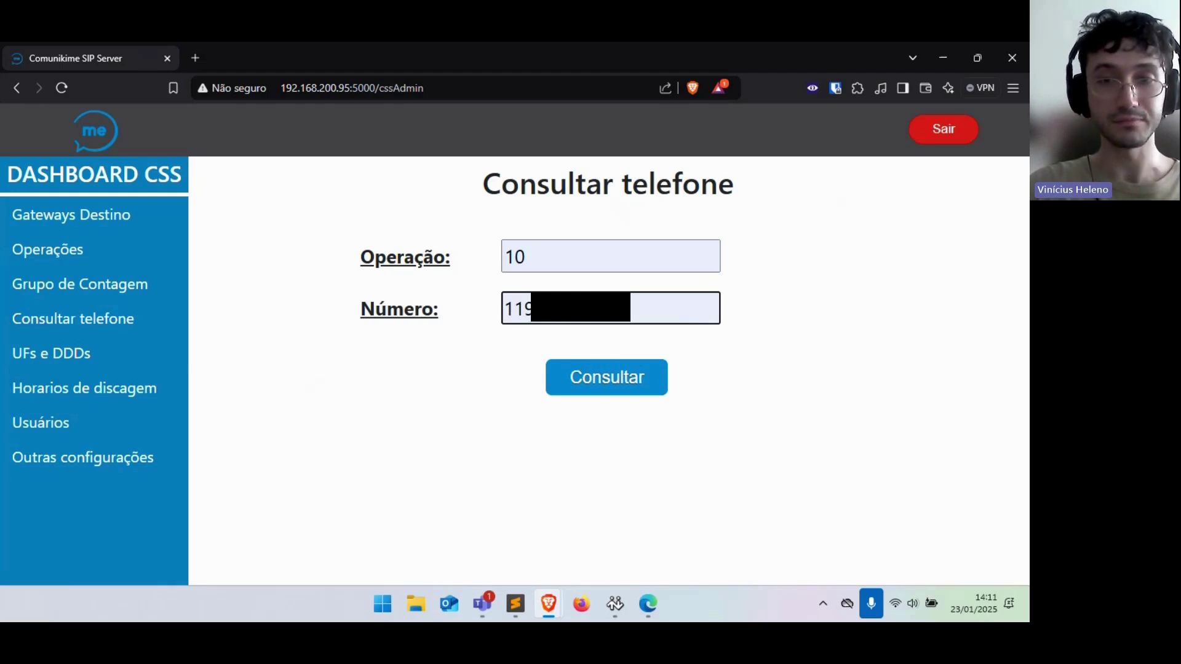
click(588, 386)
double_click(585, 410)
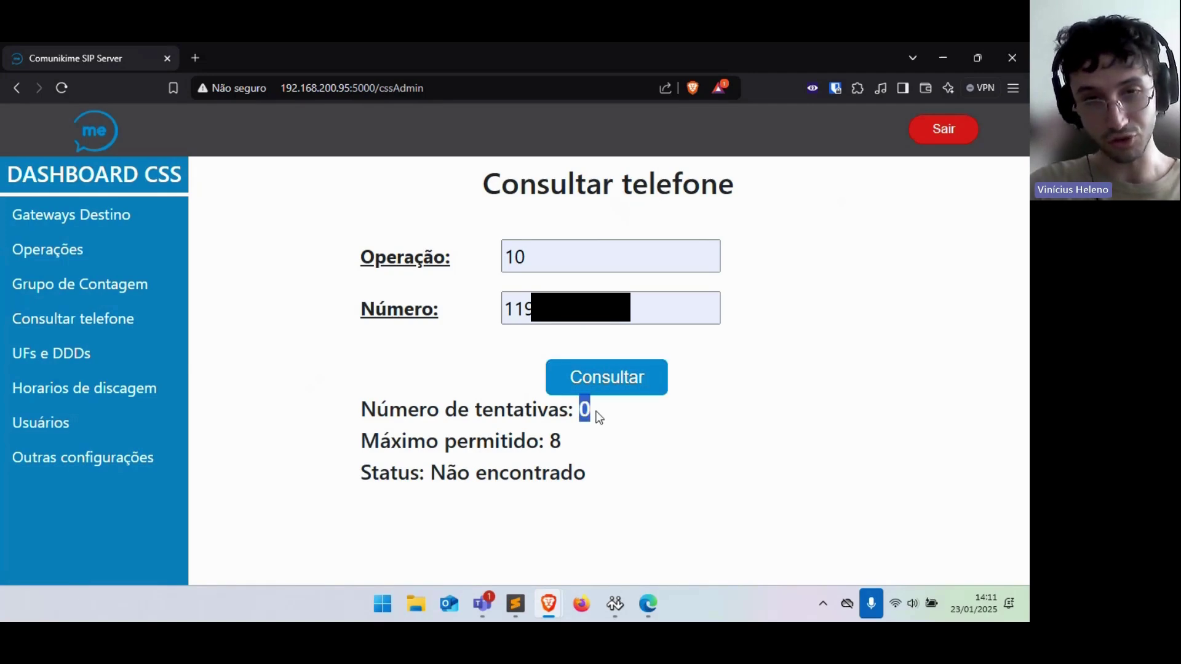
double_click(555, 440)
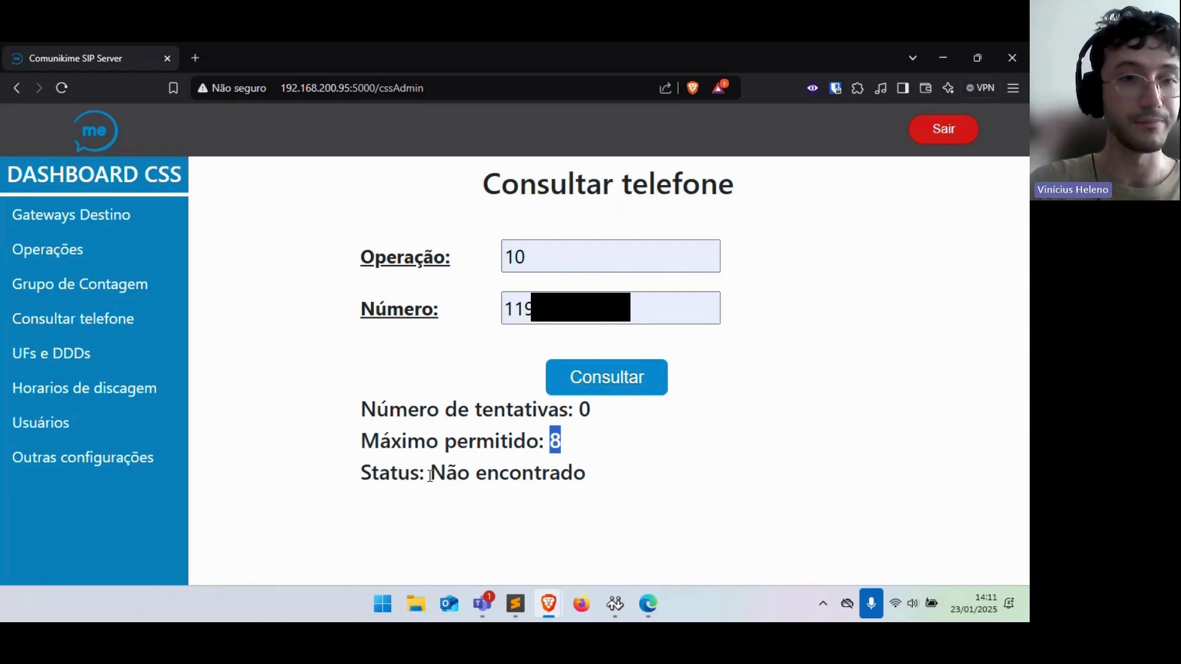
Look through the whole UFs e DDDs table to see which area codes correspond to each UF code
click(65, 358)
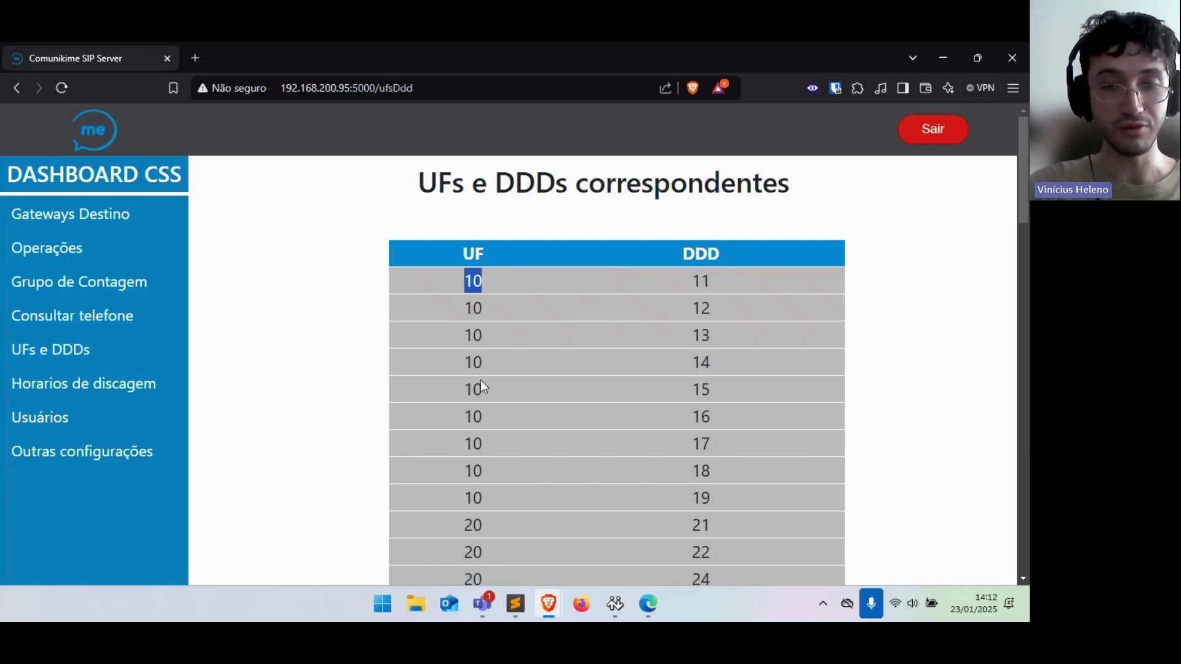
scroll(688, 356, down, 2)
scroll(681, 375, down, 1)
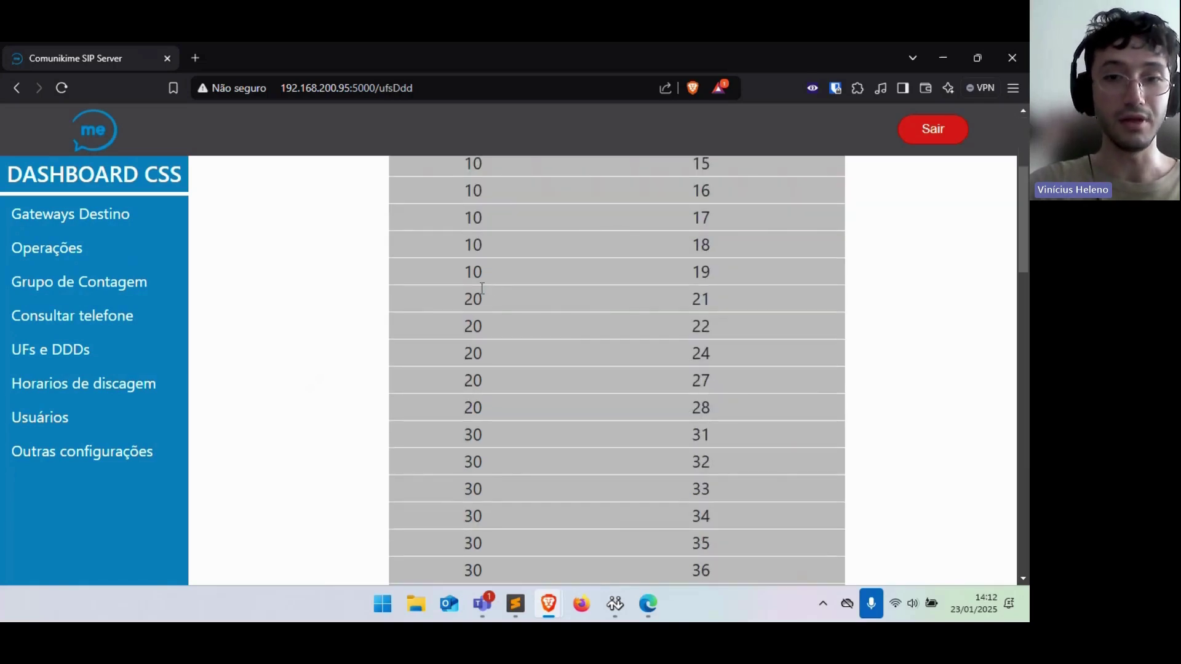
scroll(561, 359, up, 2)
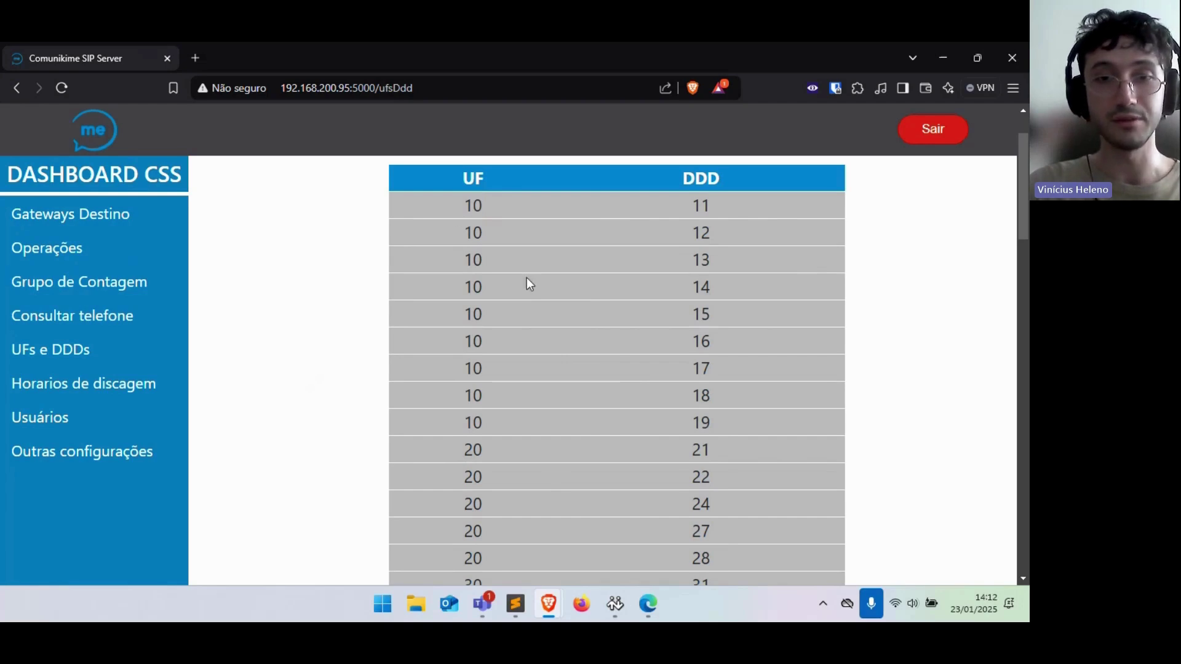
scroll(535, 286, up, 1)
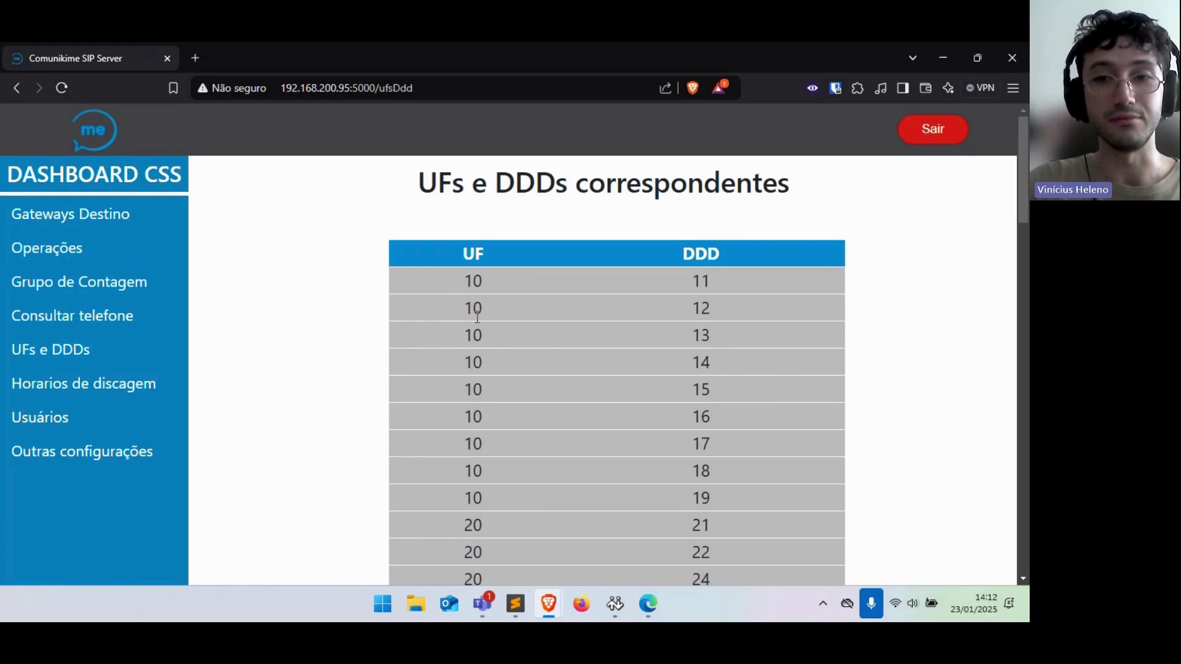
scroll(477, 317, down, 15)
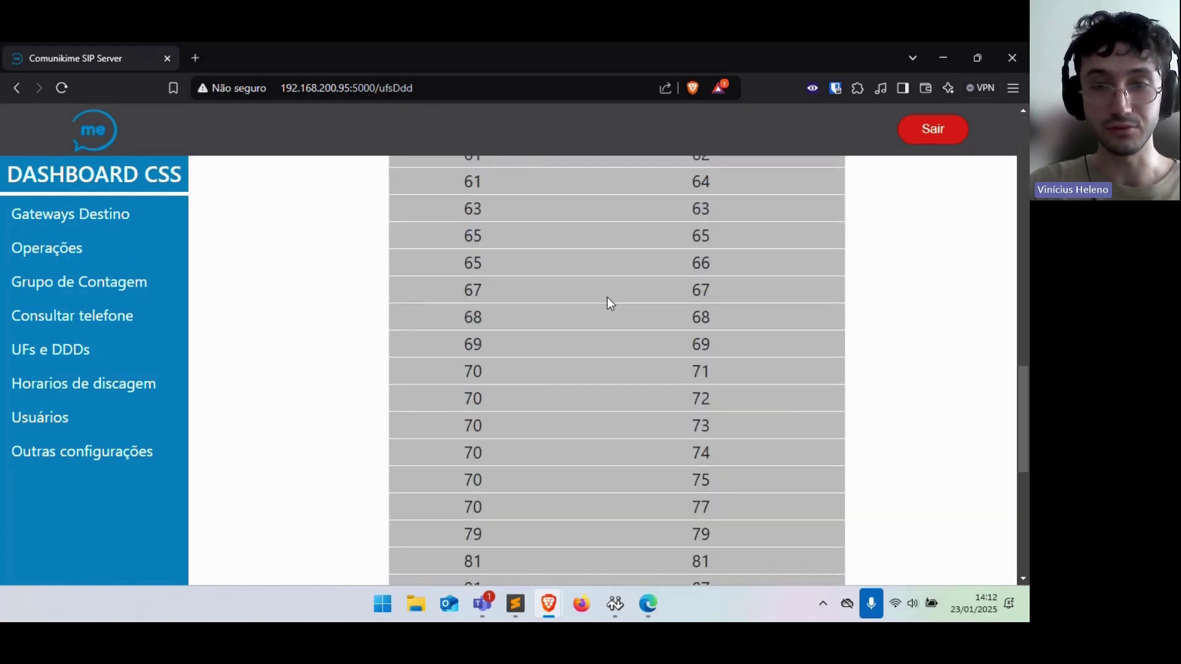
scroll(607, 302, down, 7)
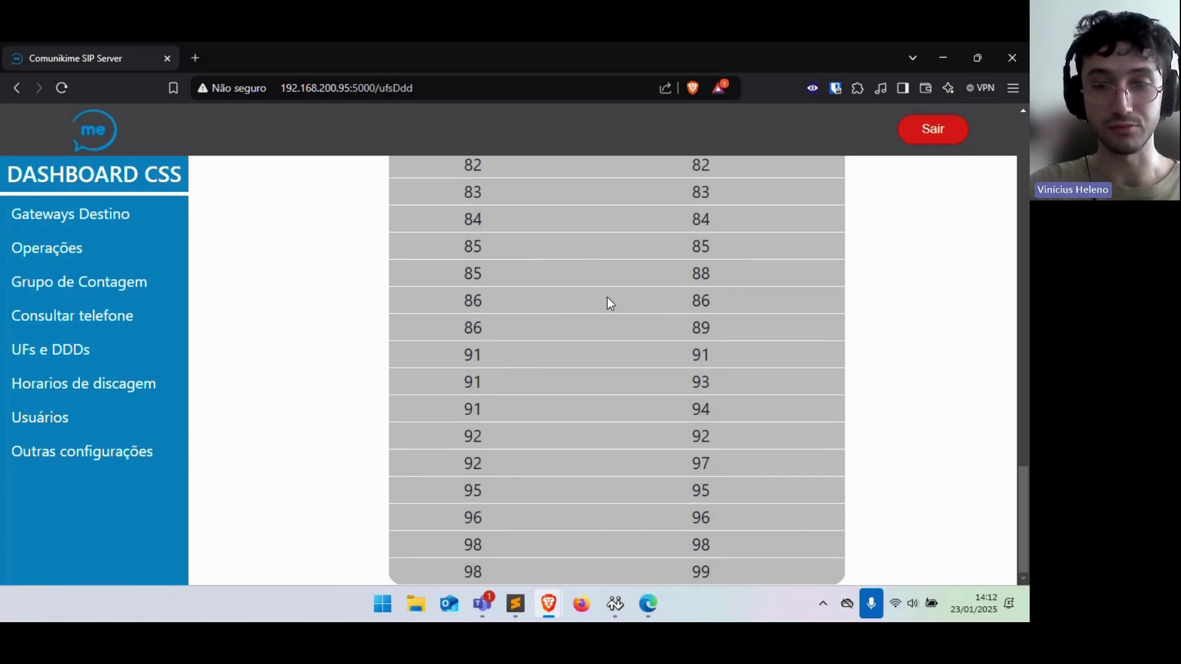
scroll(622, 319, up, 15)
scroll(621, 319, up, 5)
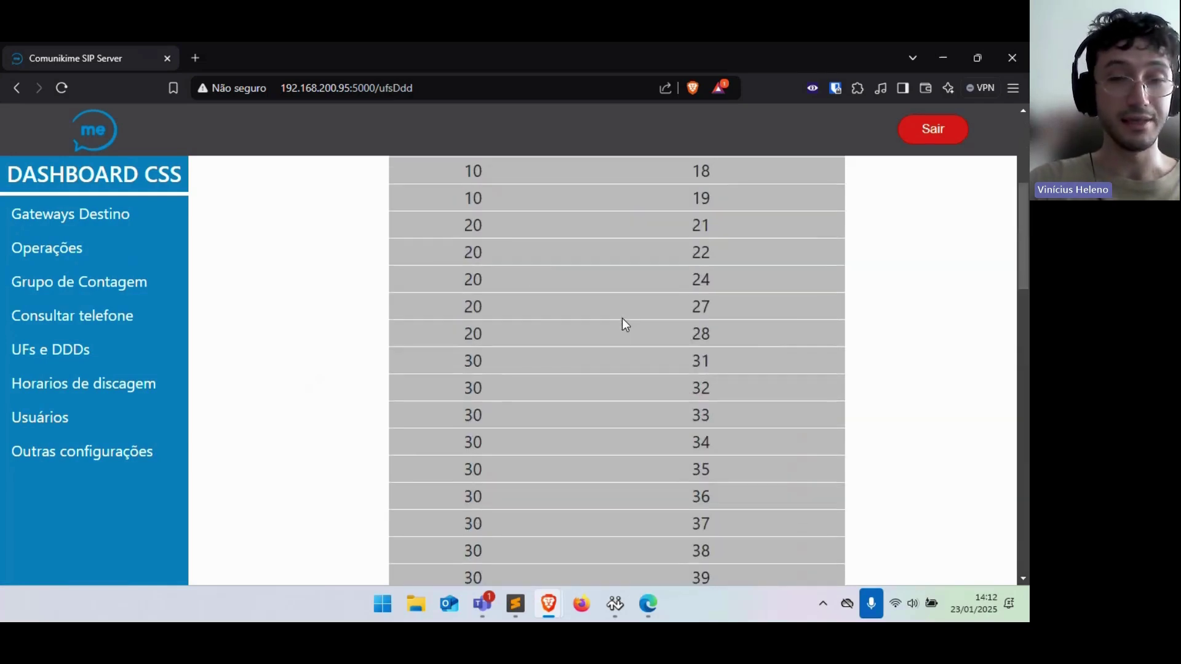
Examine the Dias úteis dialing schedule in Horarios de discagem, comparing start and end times for UFs 10, 20 and the remaining rows
click(63, 383)
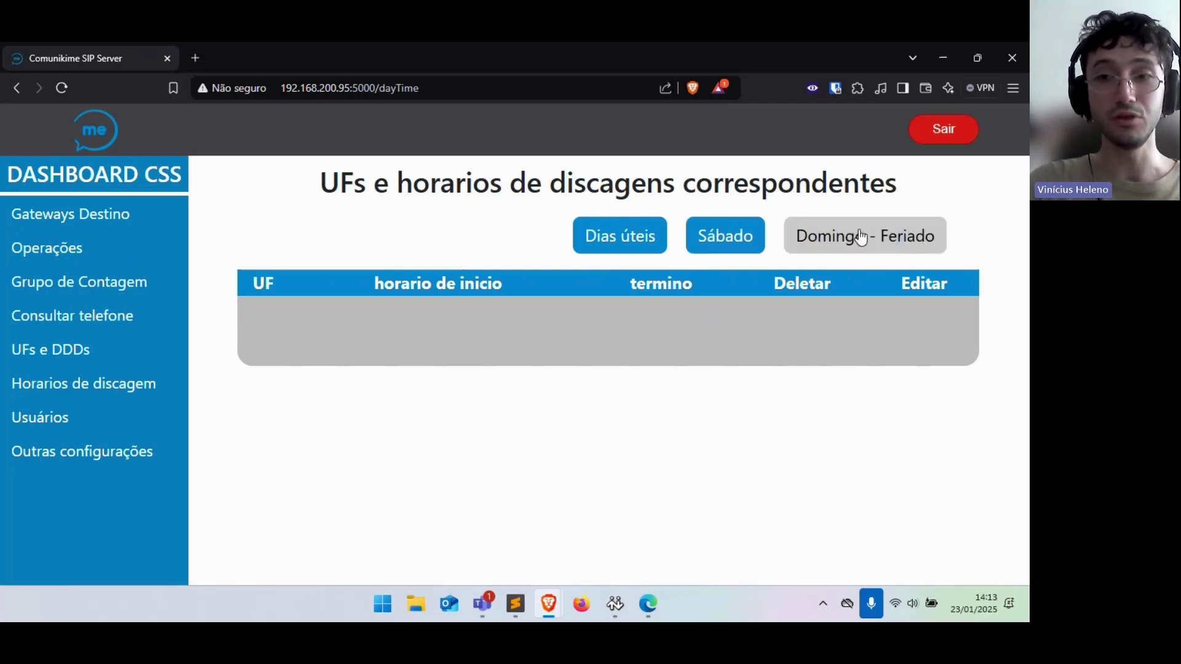
click(645, 236)
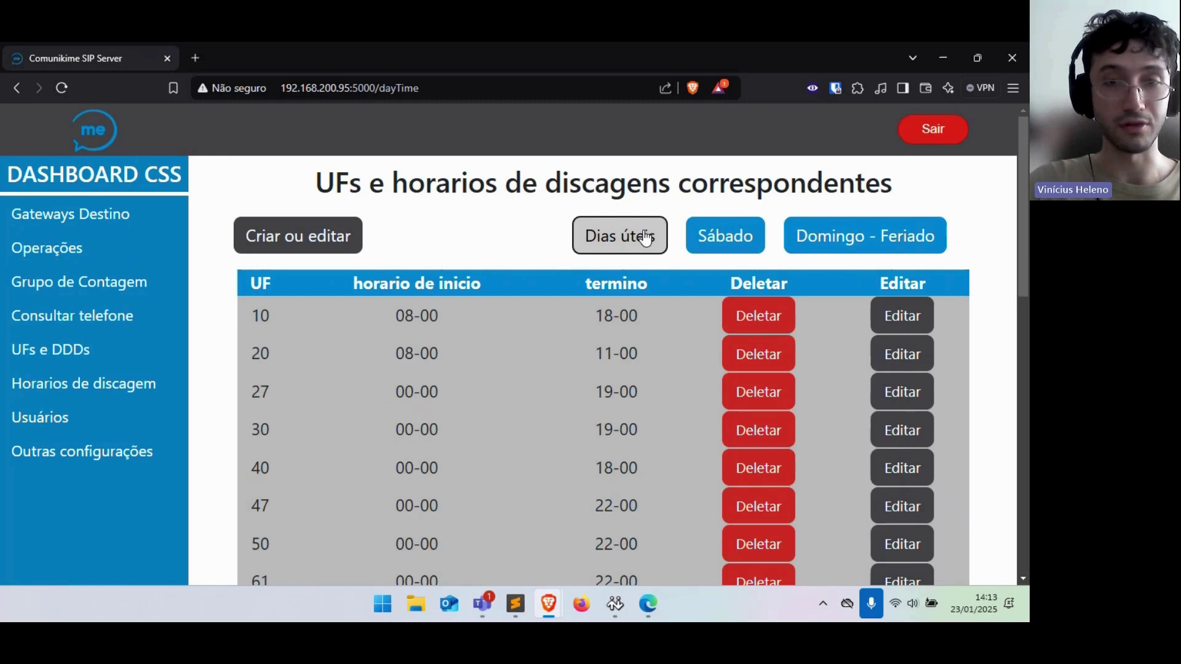
double_click(263, 317)
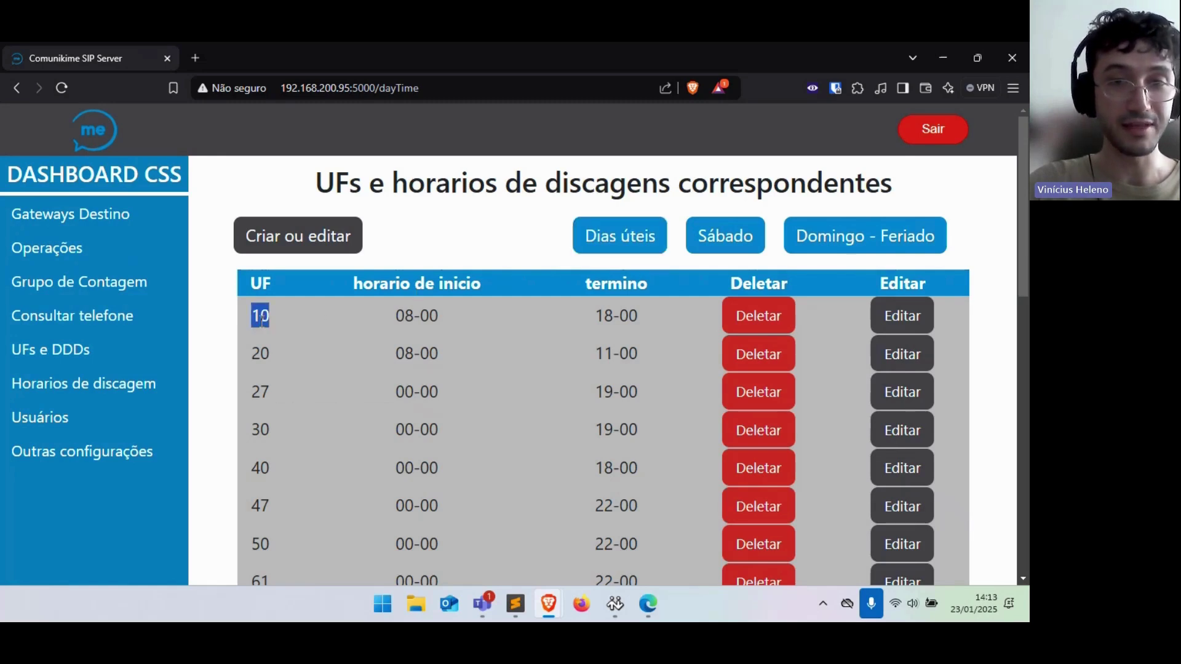
drag(390, 312, 448, 315)
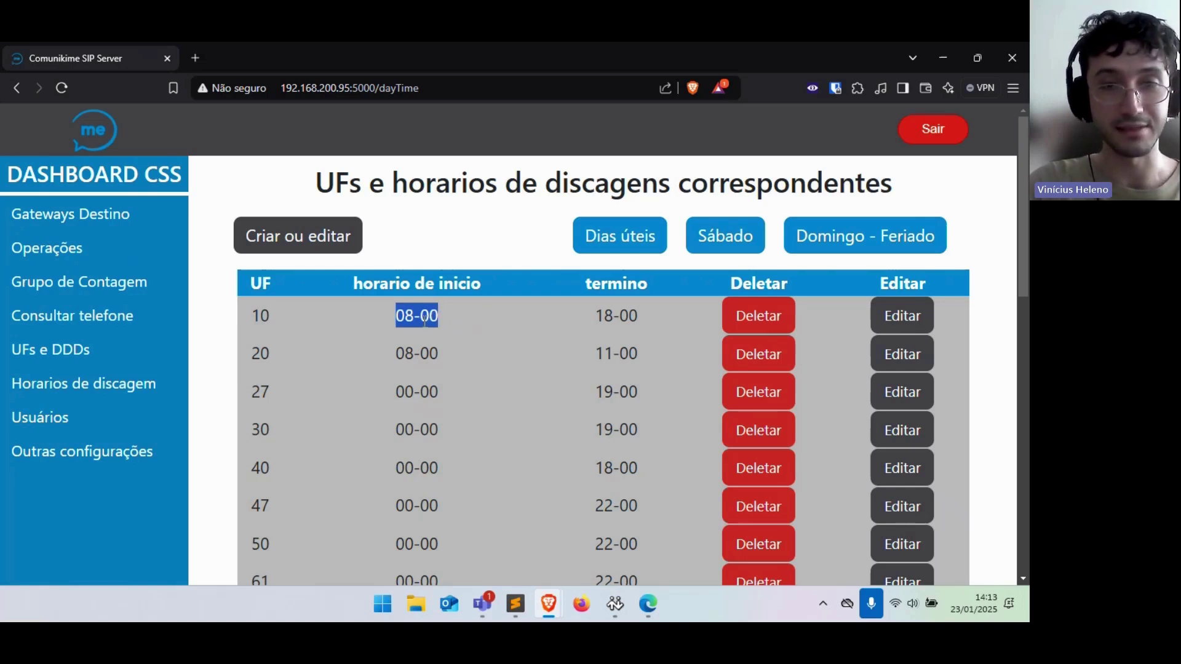
drag(592, 318, 644, 320)
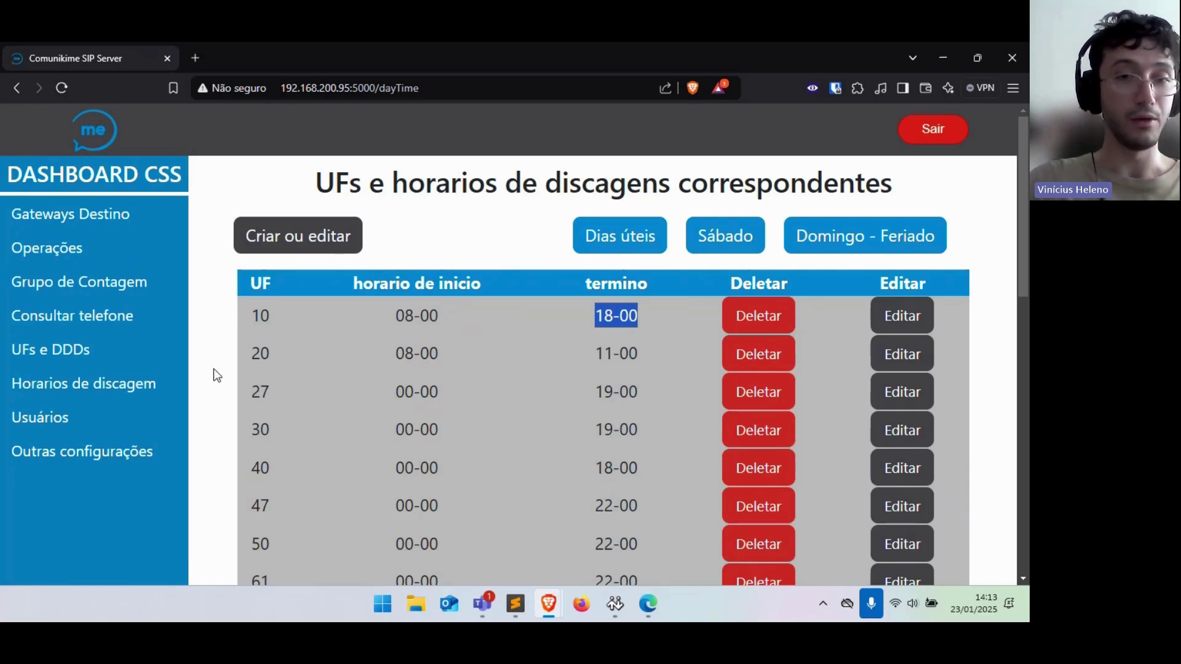
drag(244, 352, 403, 350)
click(473, 358)
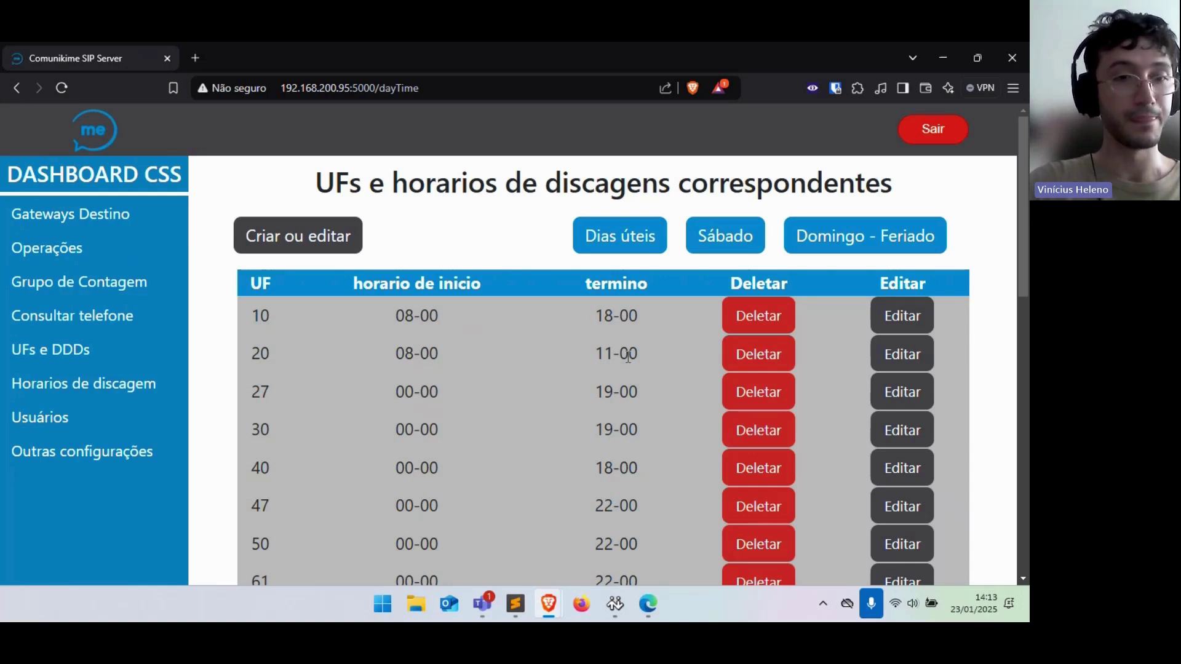
scroll(628, 359, down, 8)
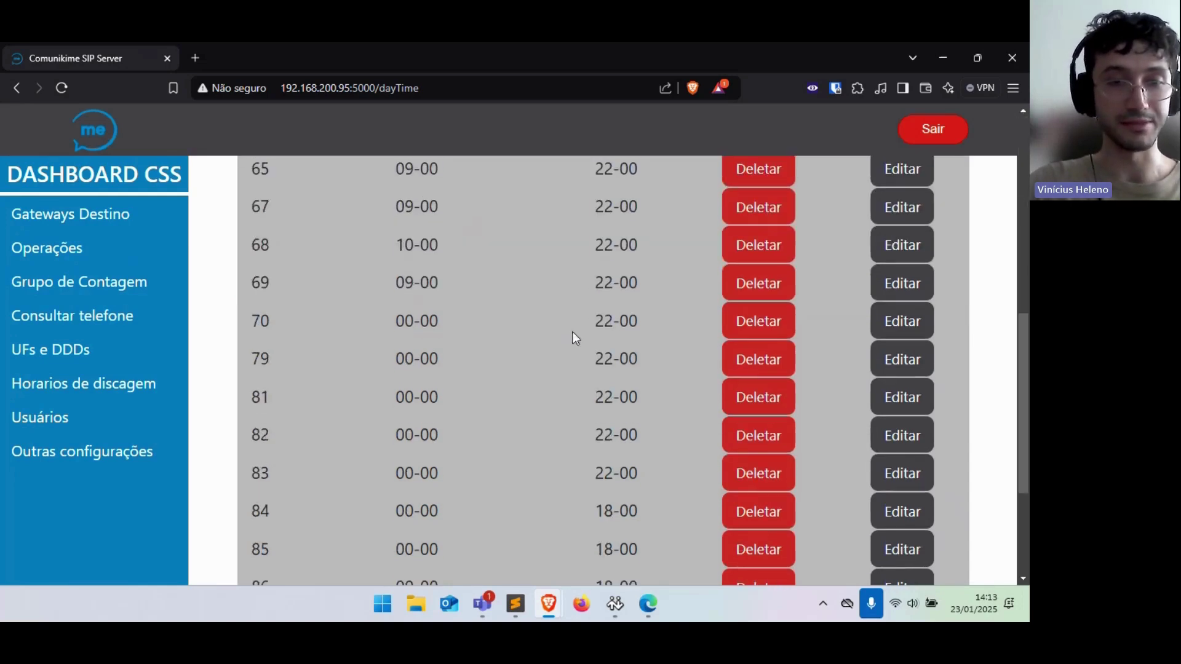
scroll(565, 338, up, 5)
scroll(603, 384, up, 6)
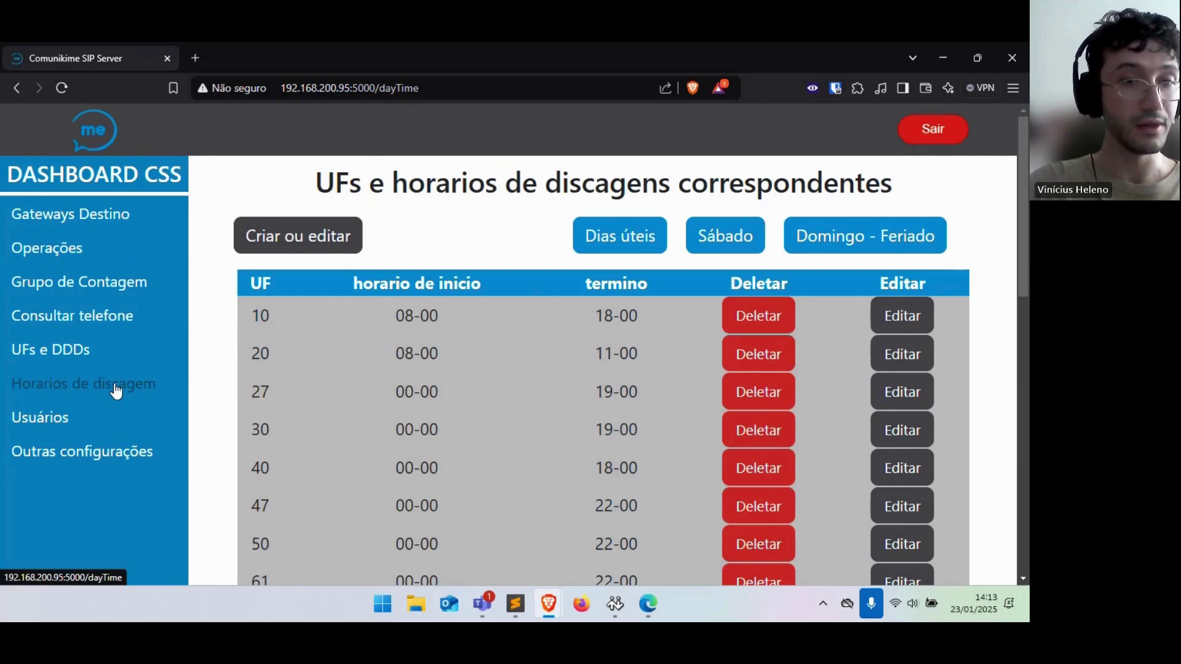
View the registered accounts and their types in Usuários and switch to the X-Lite softphone
click(40, 427)
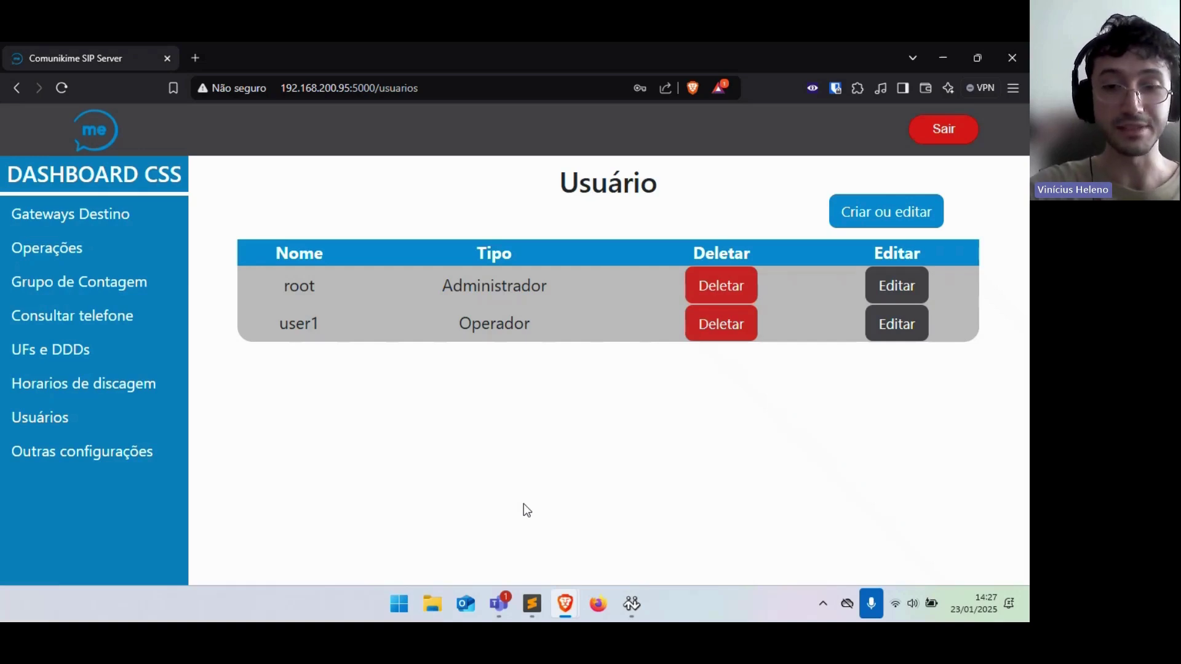
click(641, 608)
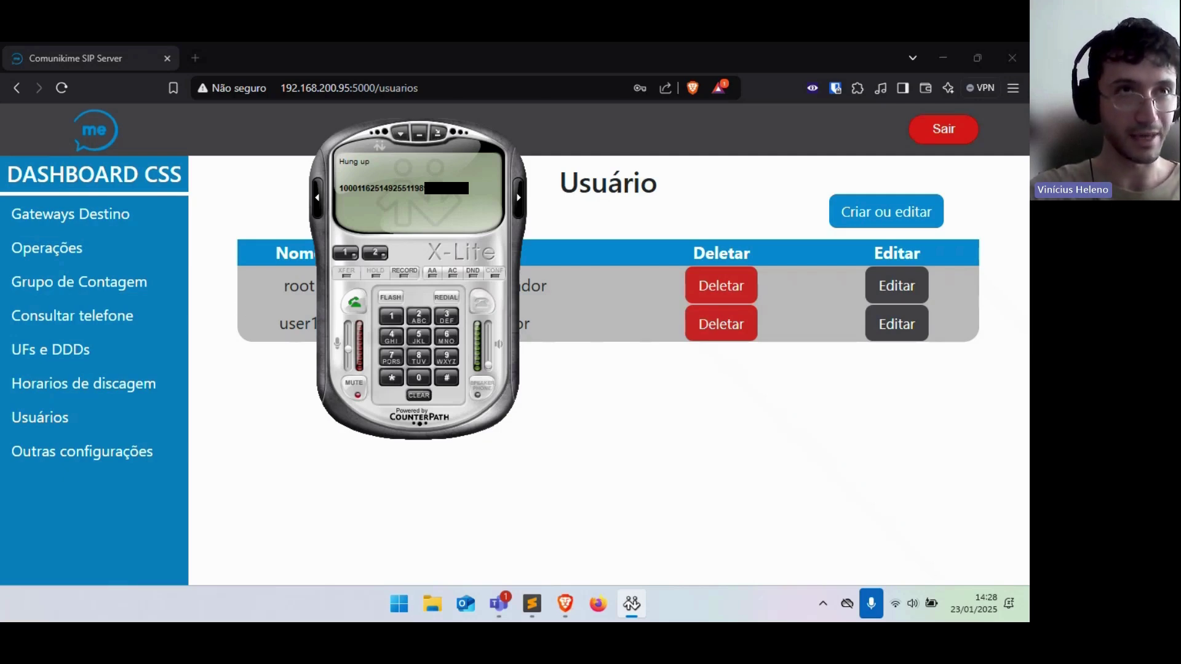
key(alt+Tab)
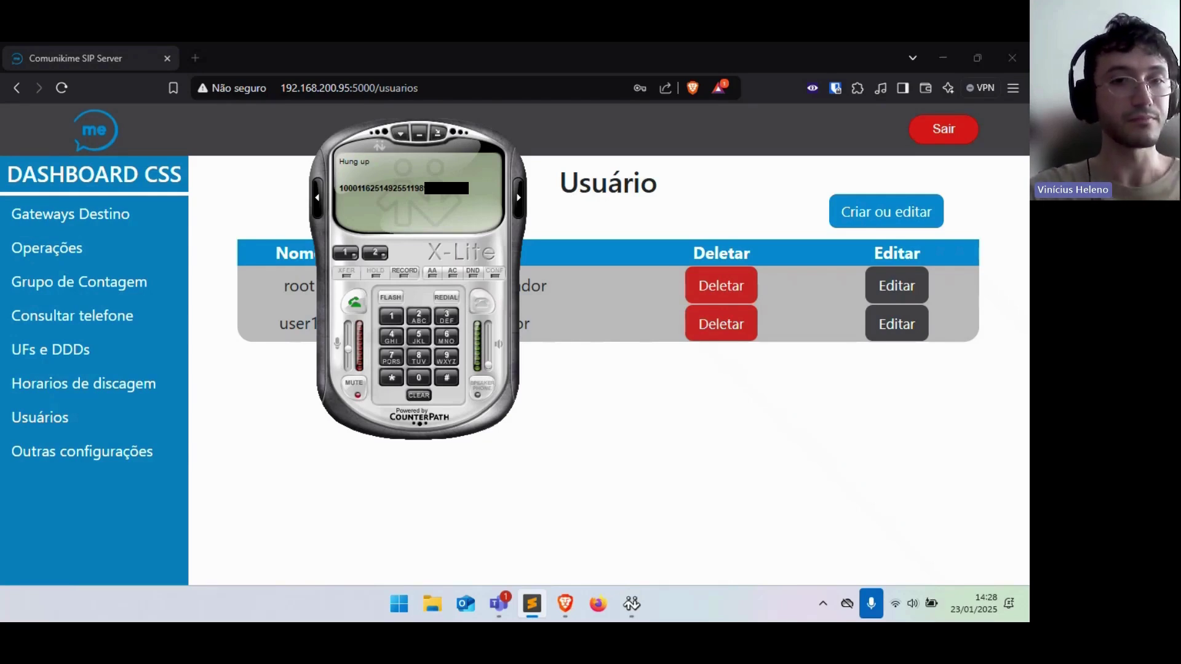
Review the Operações table, comparing the maximum attempts allowed for operations 10 and 11
click(83, 246)
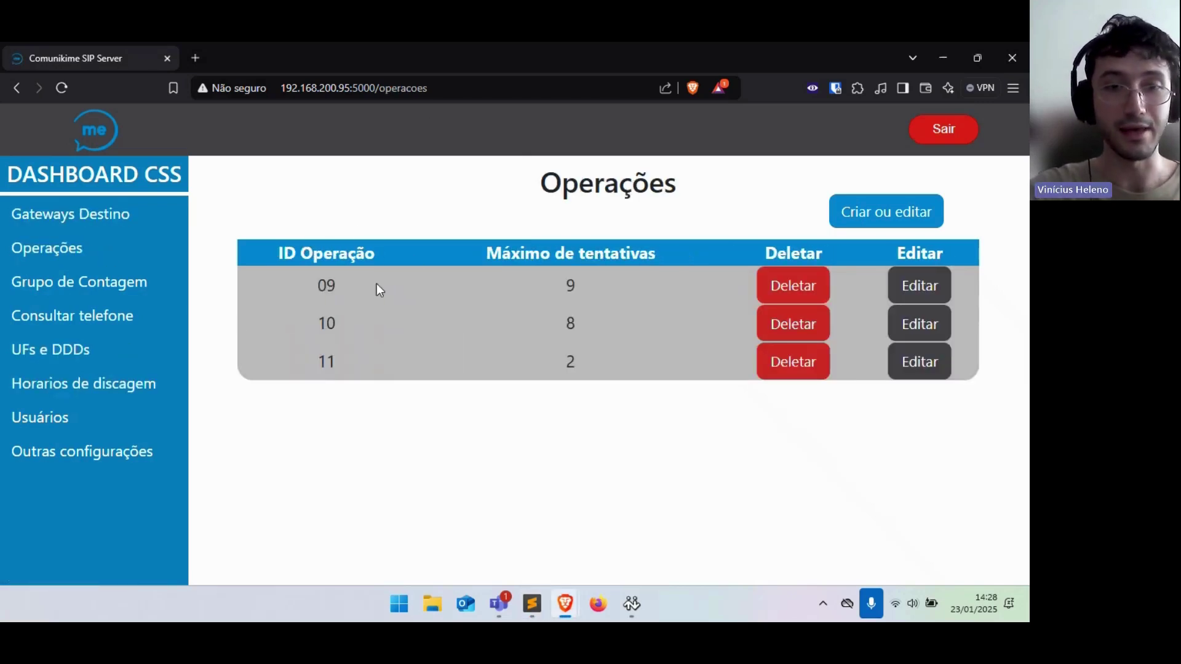
drag(318, 320, 335, 320)
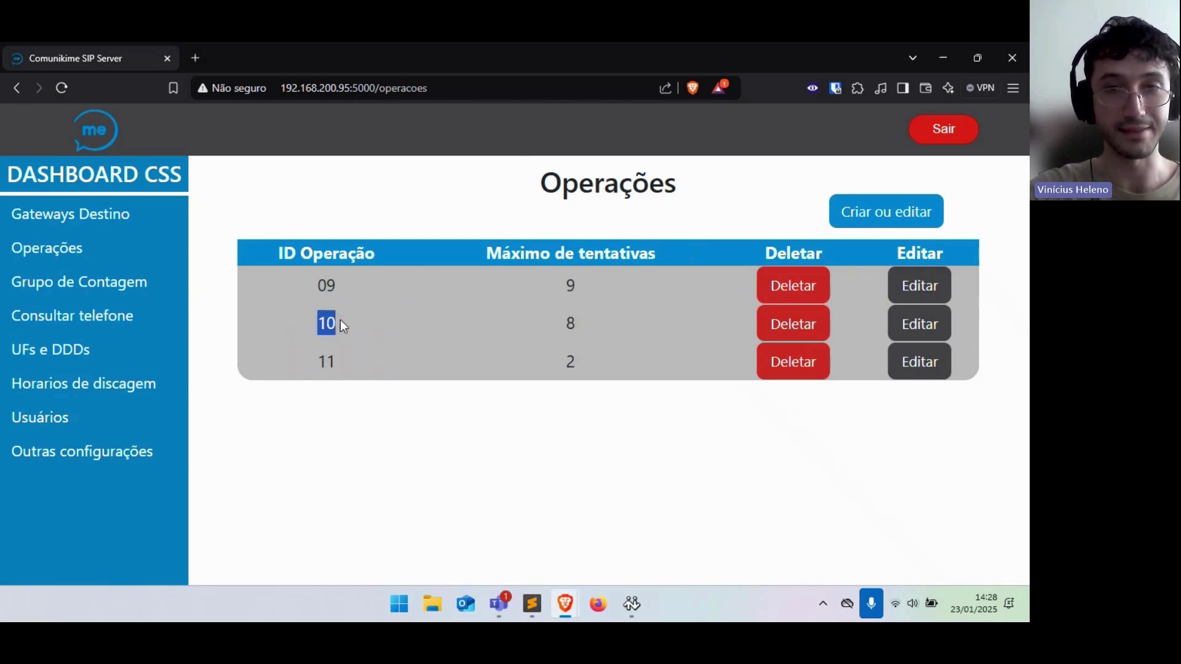
double_click(570, 324)
double_click(327, 361)
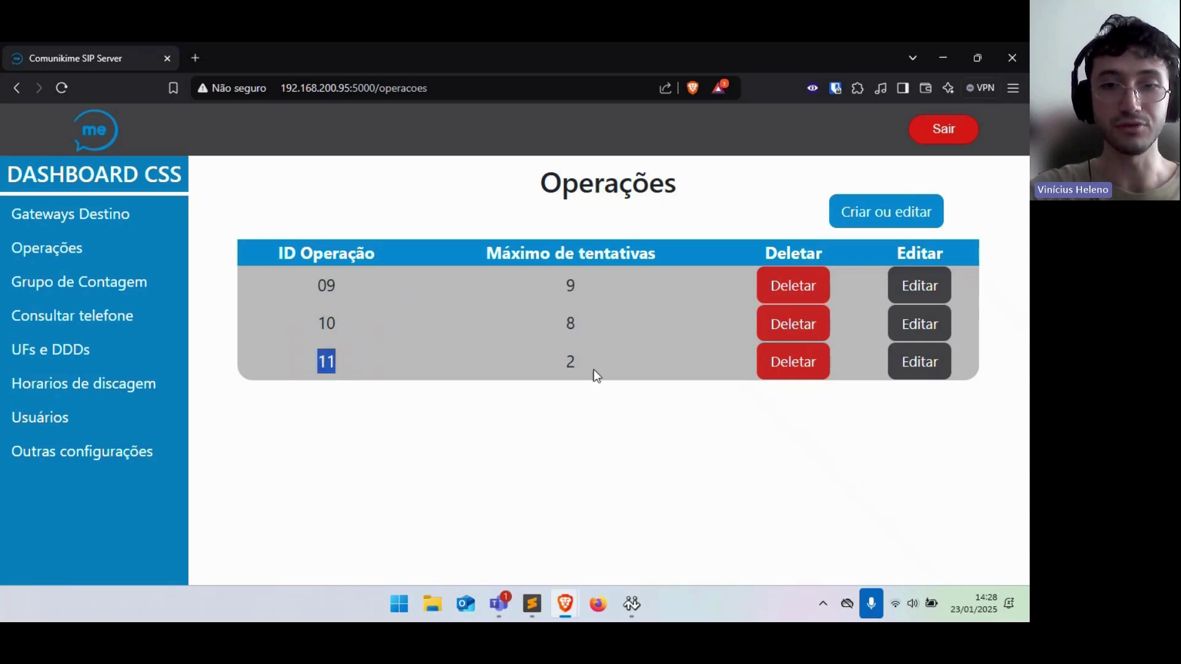
double_click(570, 362)
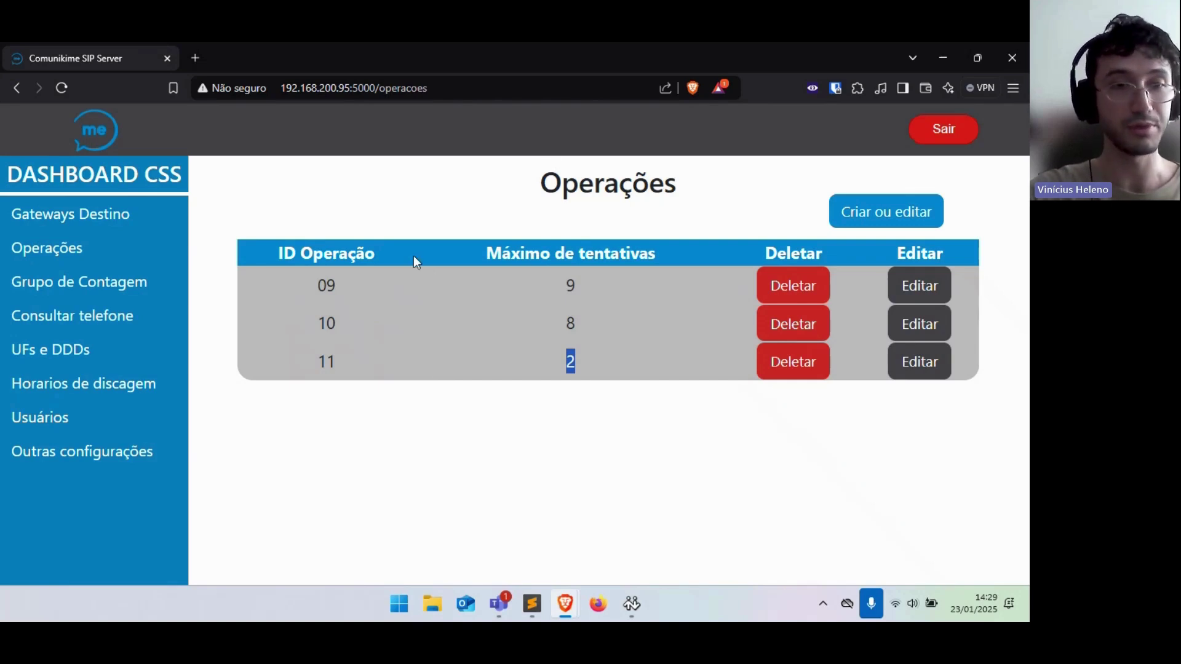
Open Consultar telefone, switch to X-Lite and paste the prepared dial string as the number to call
click(143, 316)
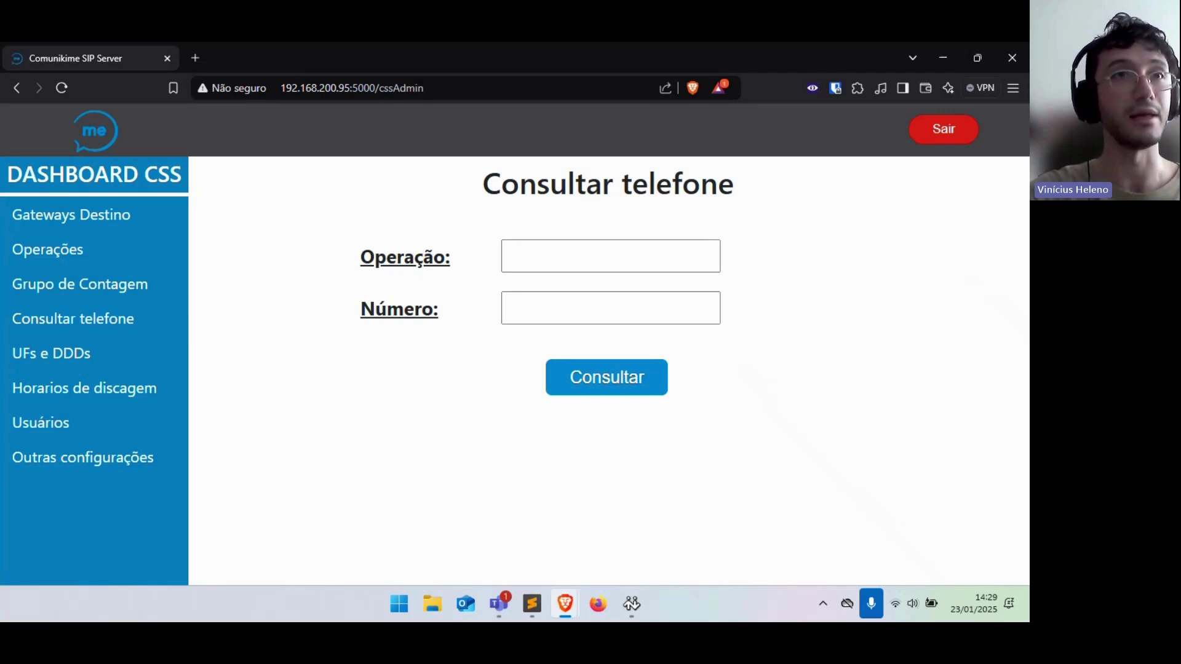
click(532, 604)
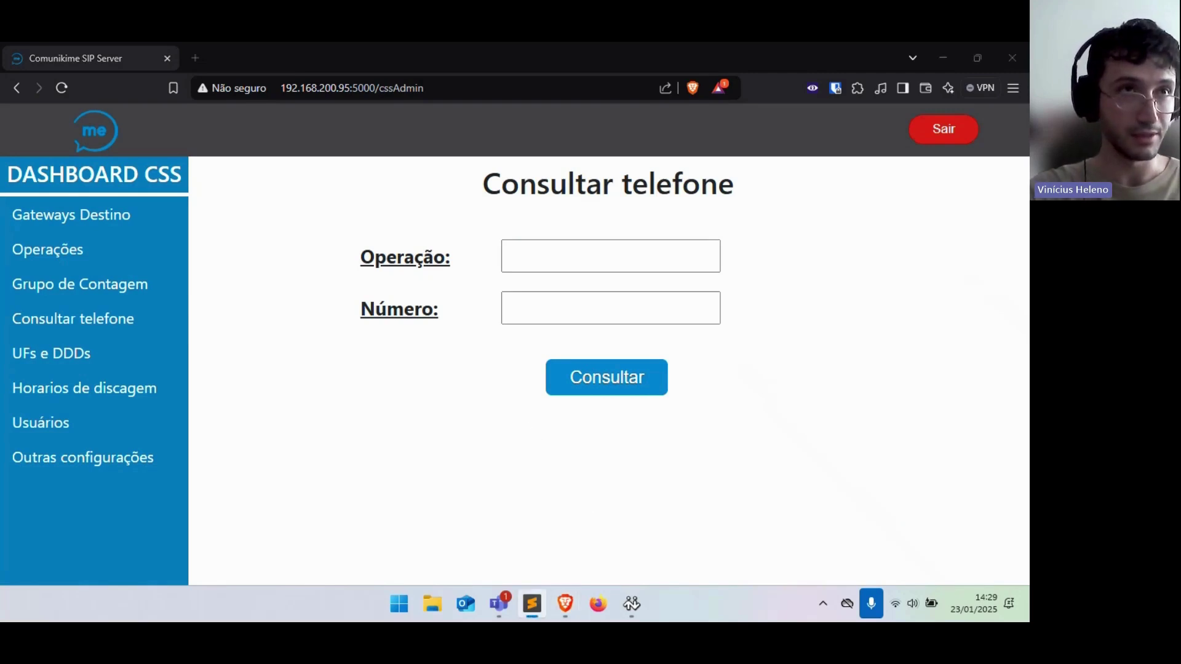
click(638, 603)
key(ctrl+v)
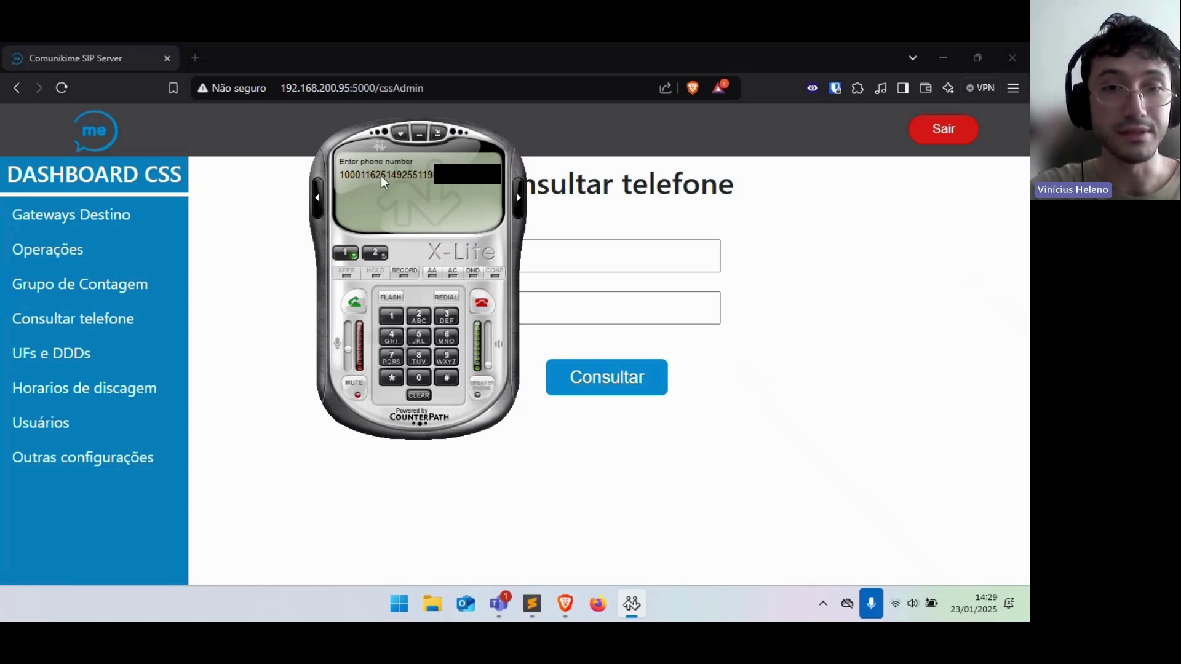
Check the pasted dial string's gateway code in Gateways Destino and the Dias úteis schedule in Horarios de discagem
click(93, 213)
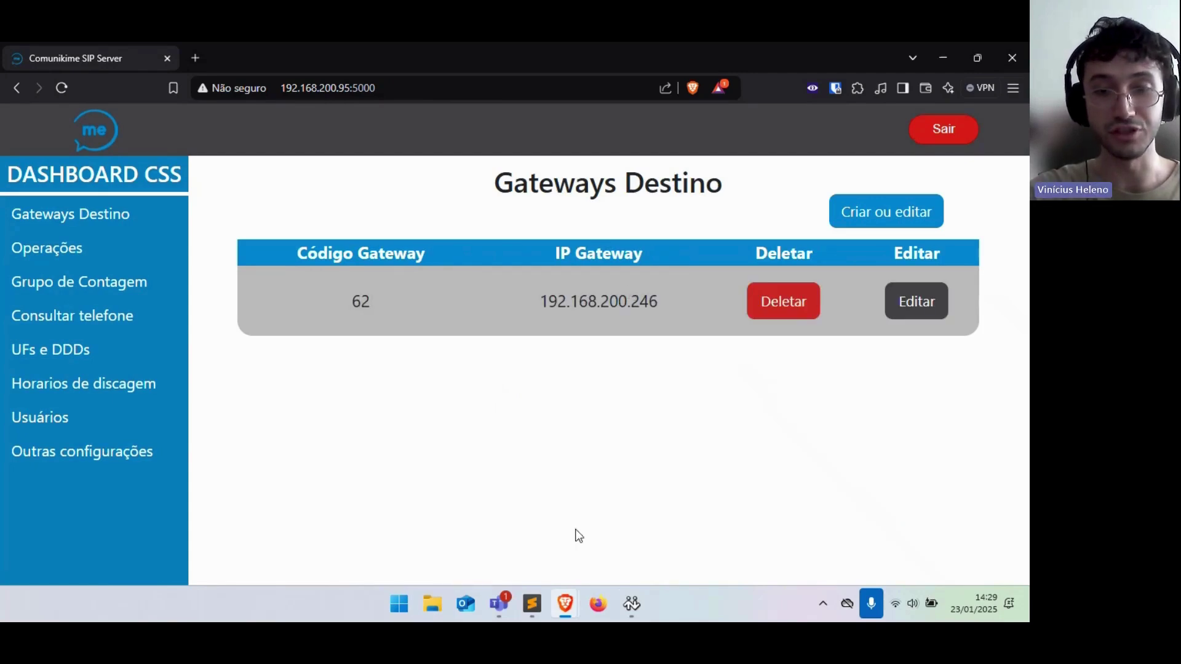
click(633, 603)
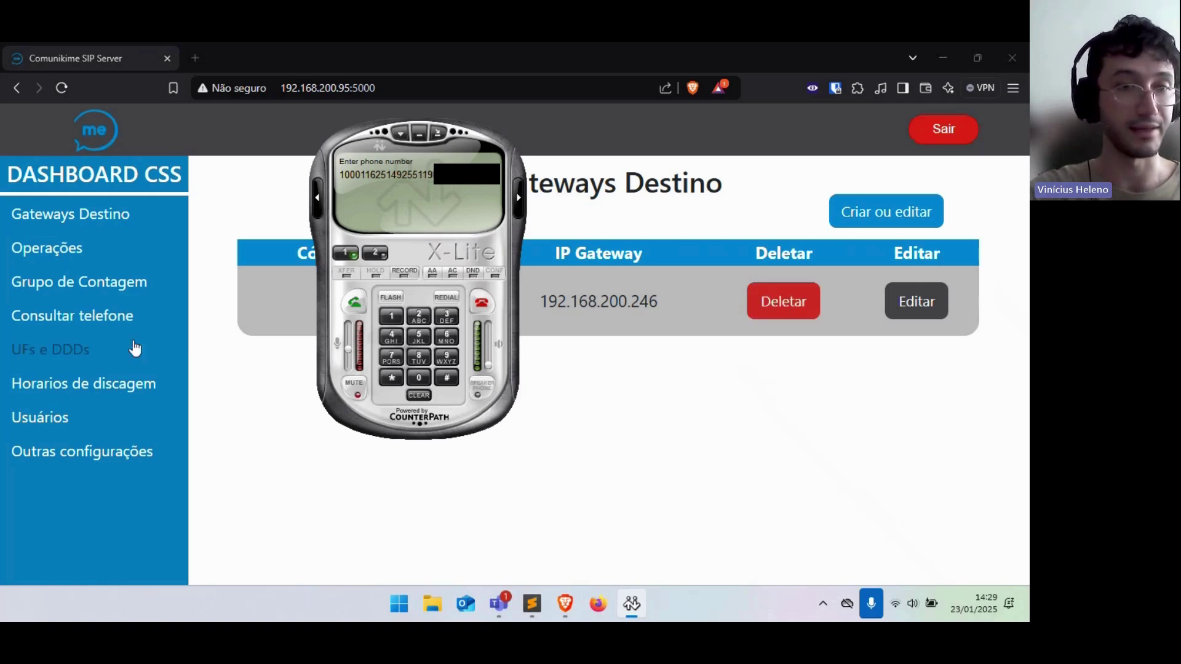
click(81, 381)
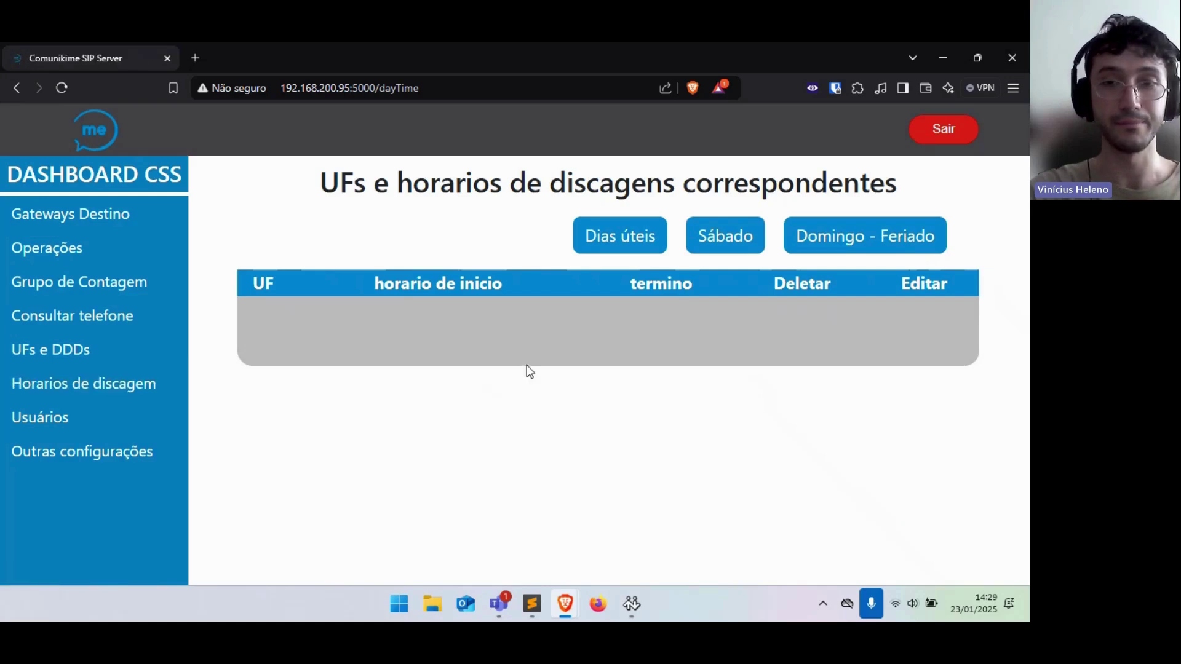
click(660, 238)
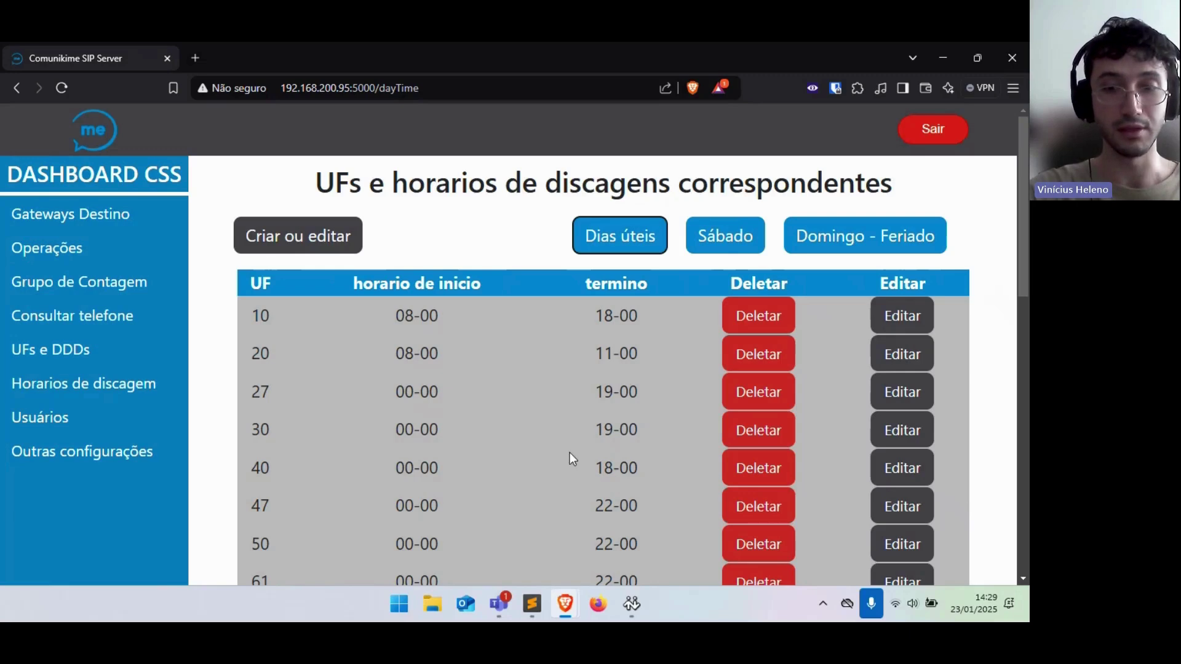
Switch to X-Lite, place a test call to the pasted dial string and hang up while it rings
click(633, 605)
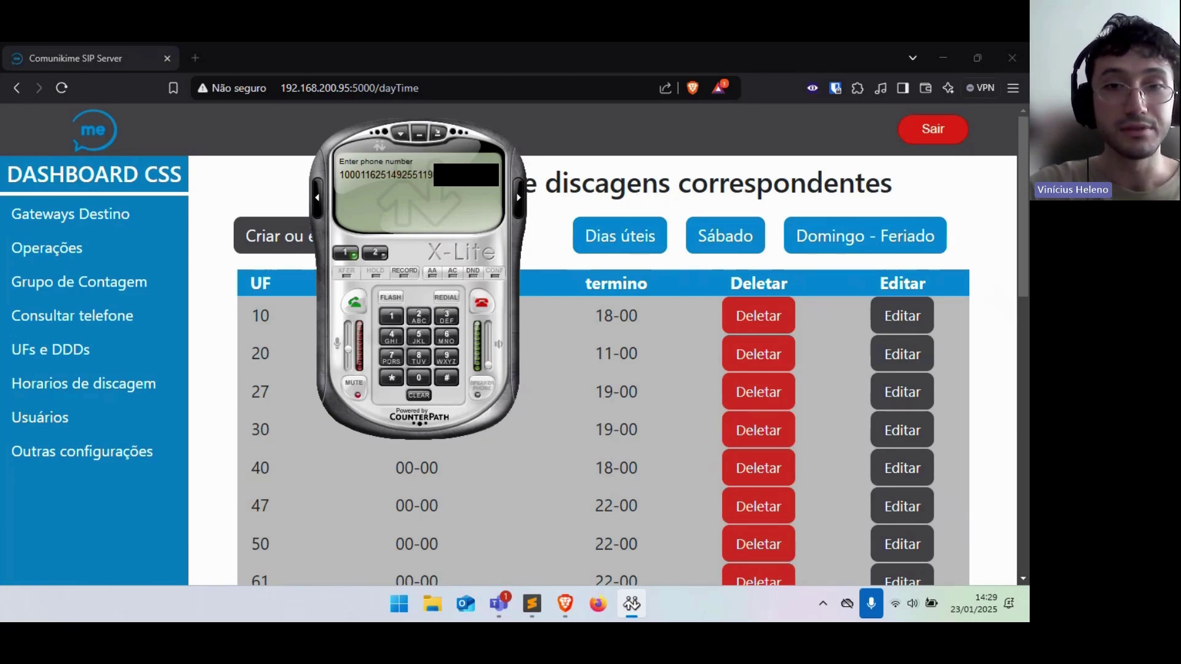
click(355, 303)
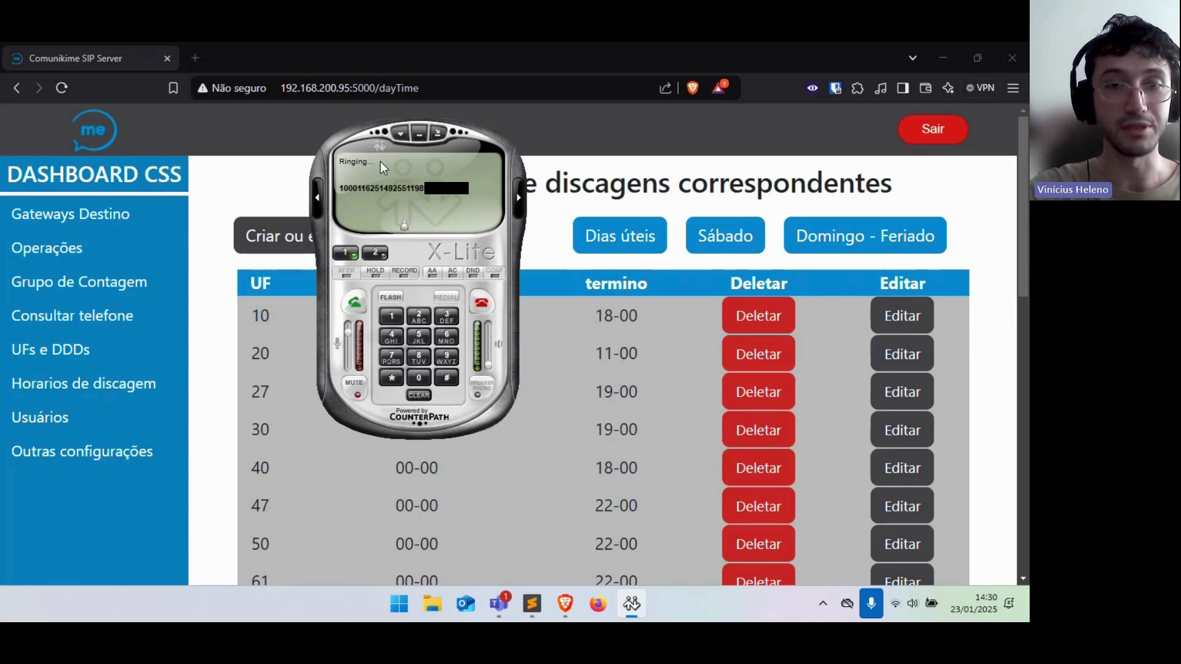
click(487, 309)
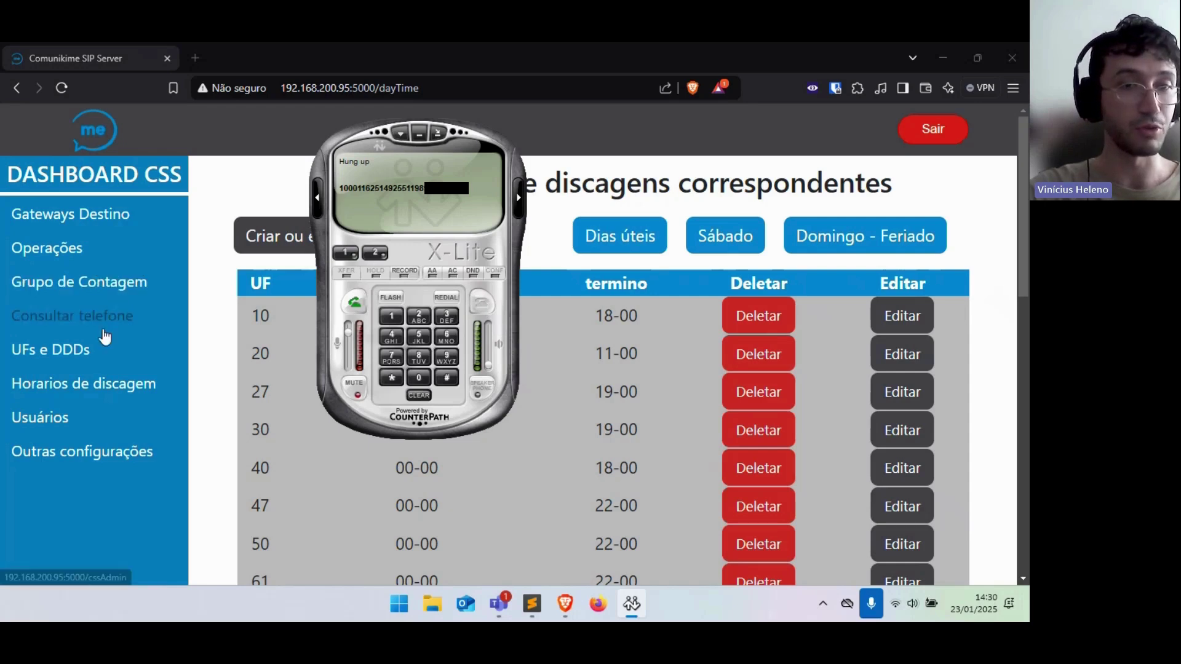
Query the saved phone number under operation 11 in Consultar telefone and check its attempt count, permitted maximum and status
click(51, 315)
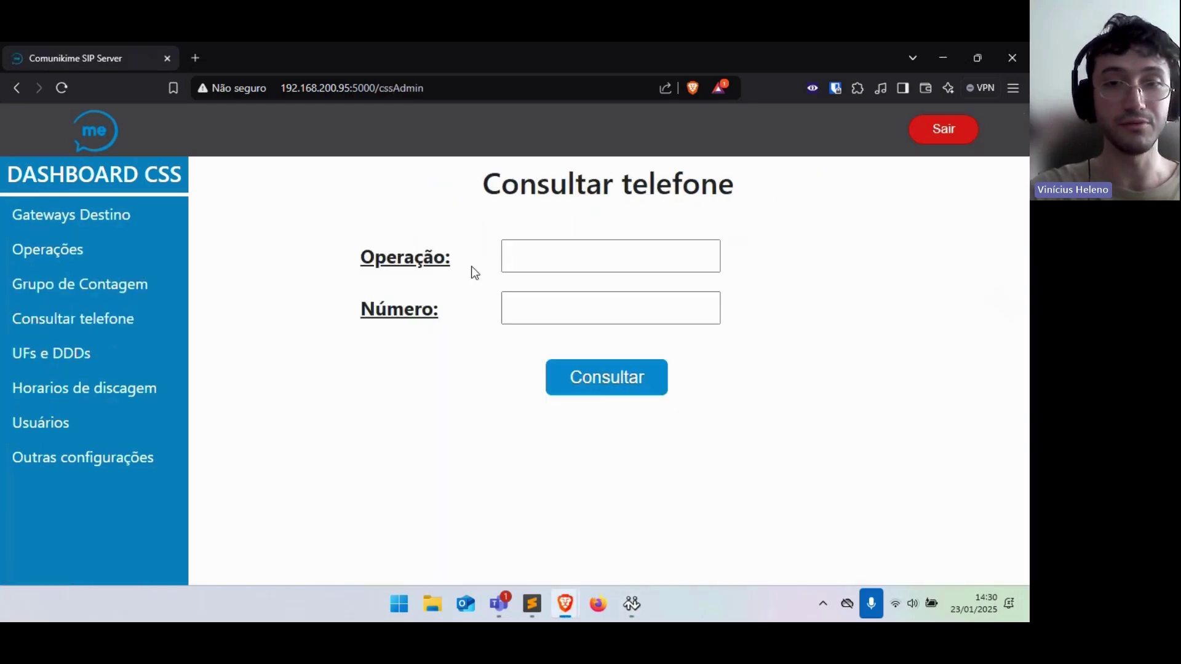
click(535, 260)
text(11)
key(Tab)
key(Down)
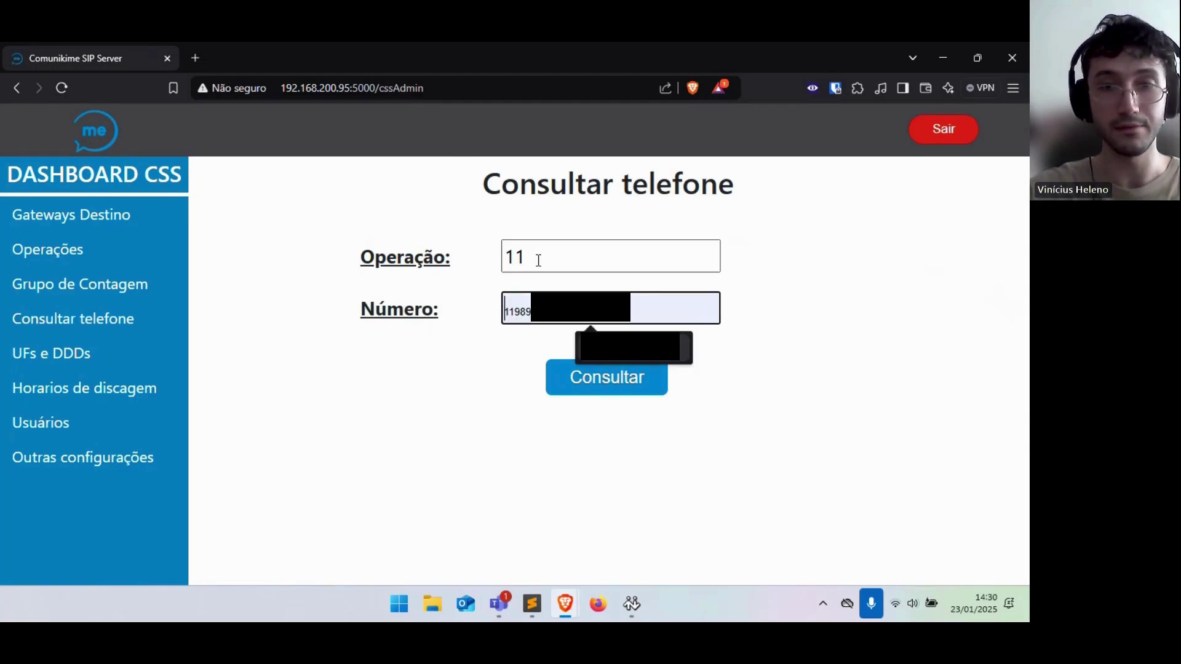
click(633, 347)
click(606, 383)
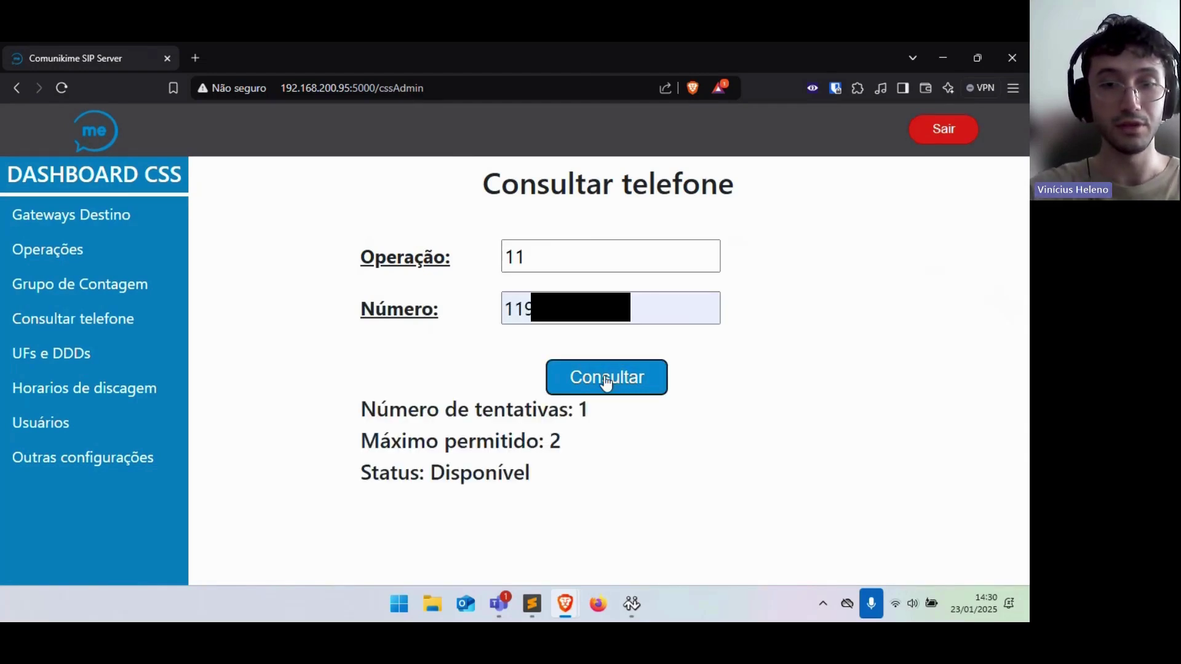
drag(580, 410, 590, 414)
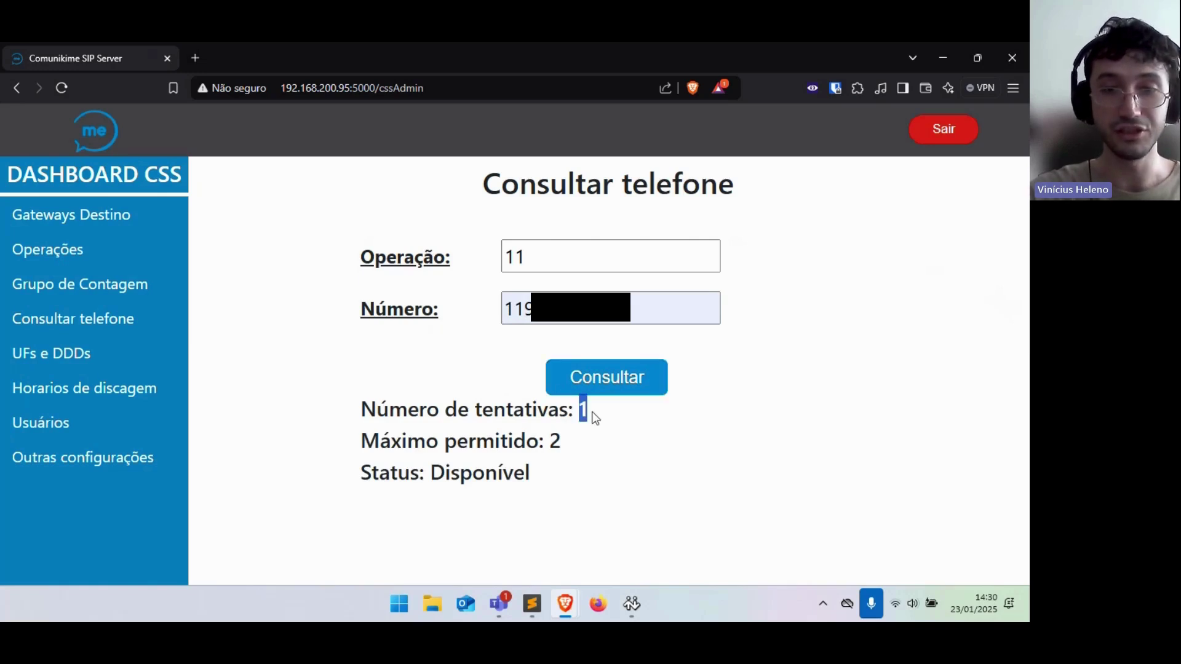
double_click(553, 441)
double_click(471, 473)
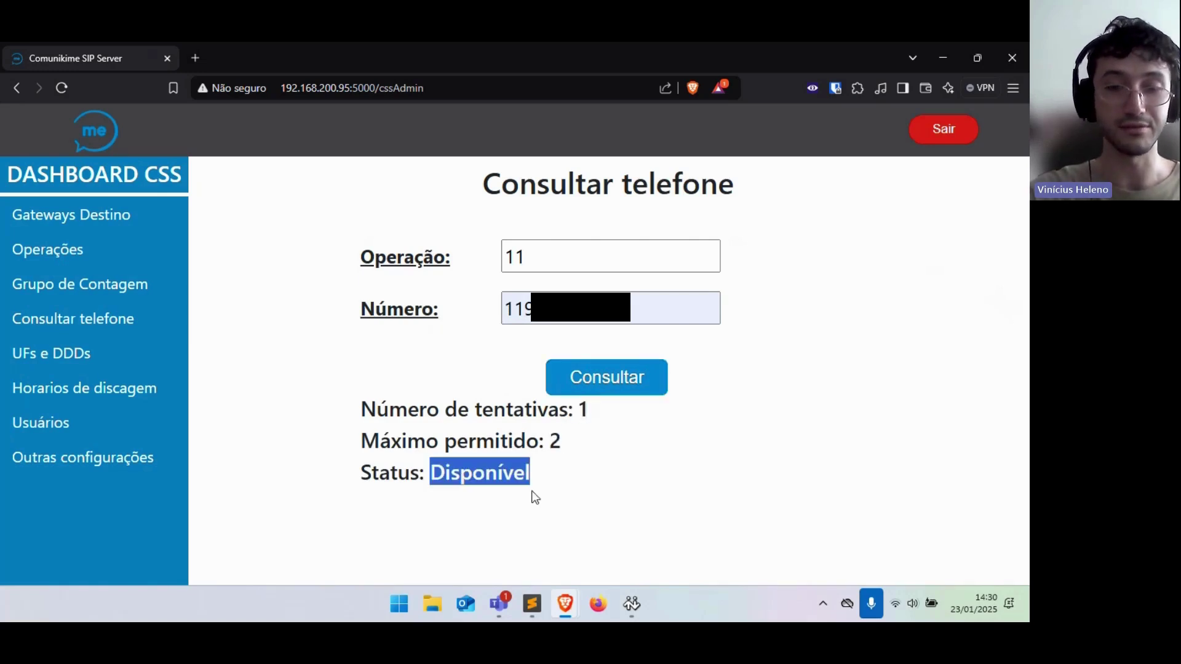
click(601, 465)
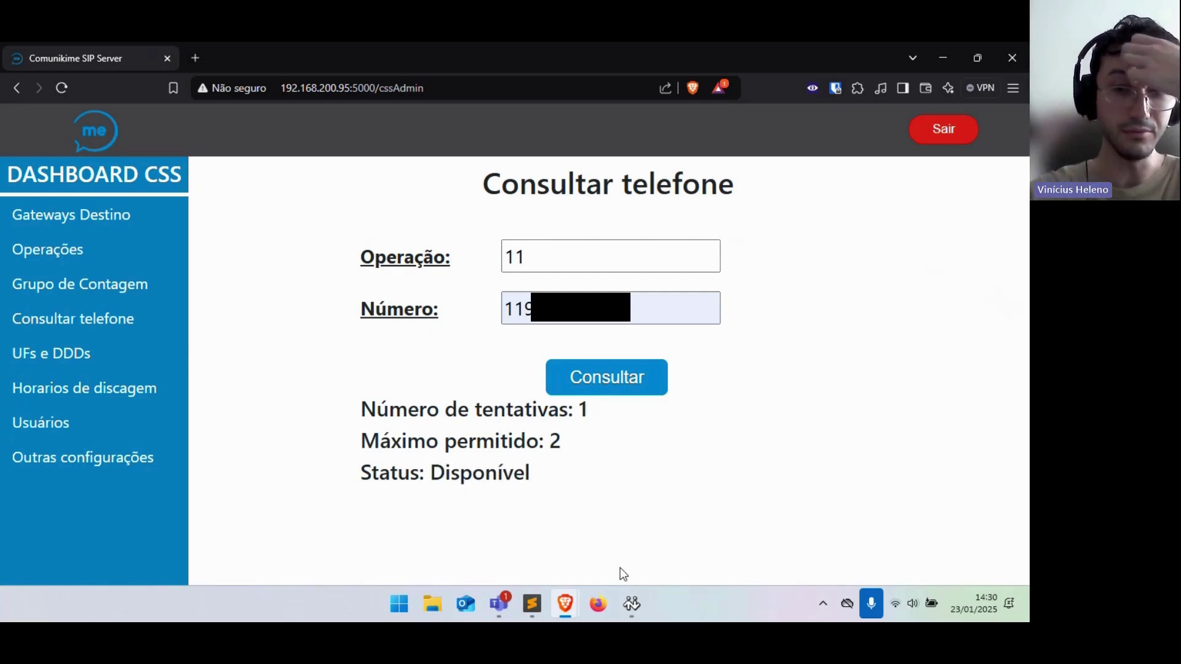
Return to X-Lite, call the same dial string a second time and hang up
click(638, 604)
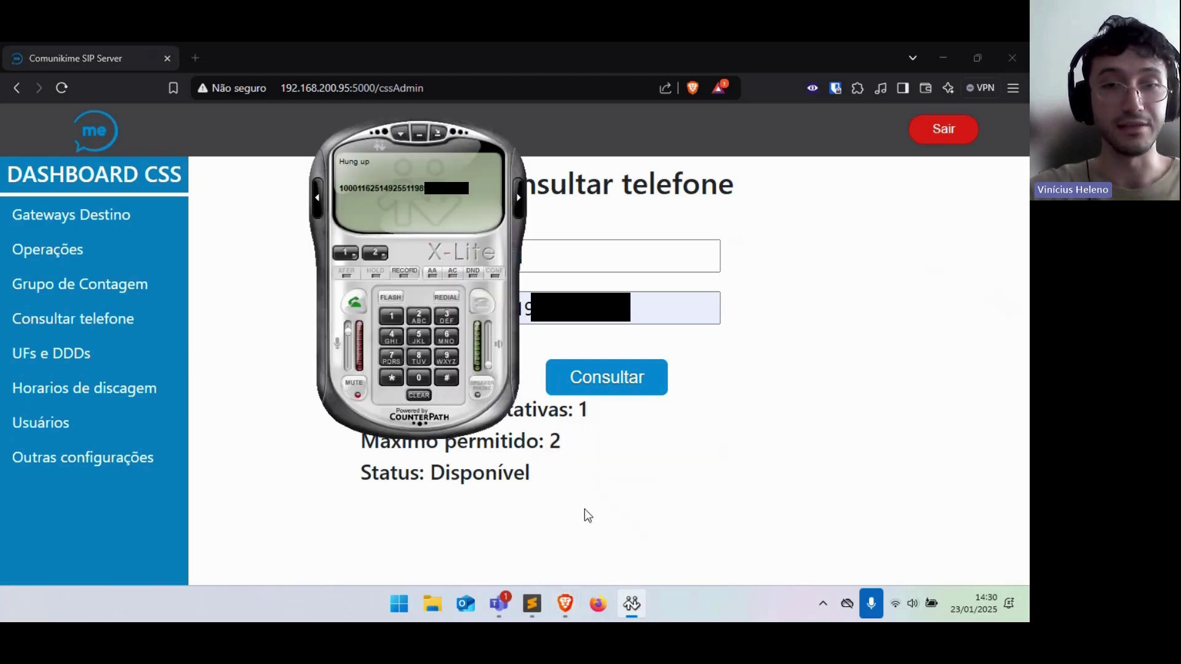
key(alt+Tab)
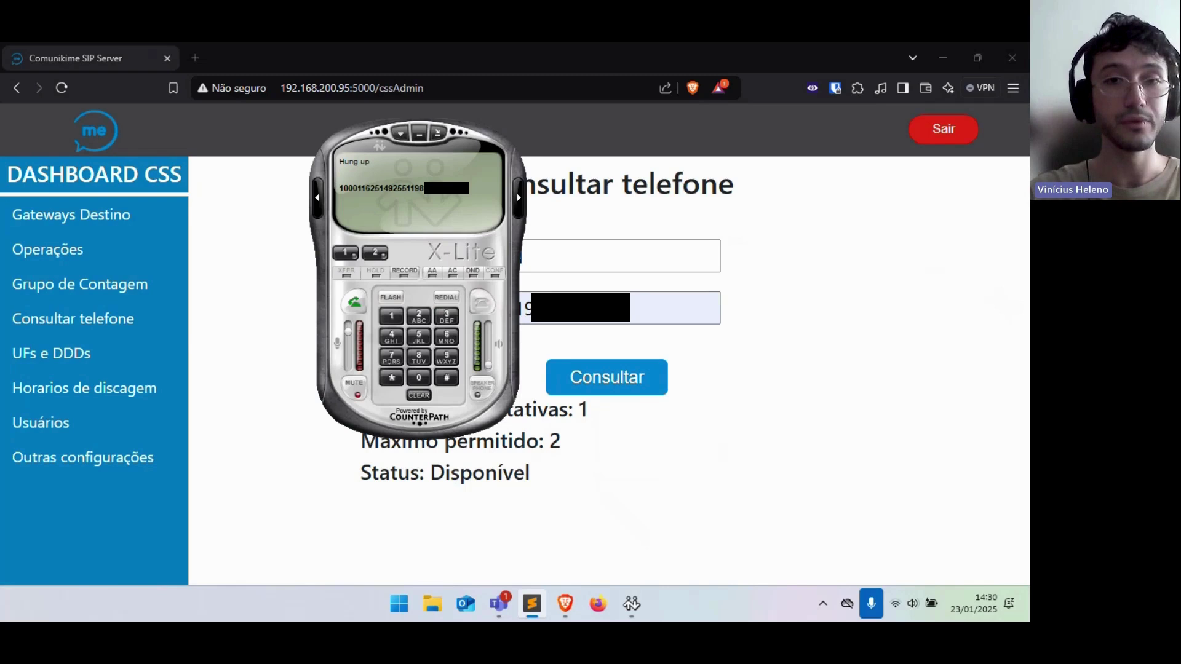
click(408, 194)
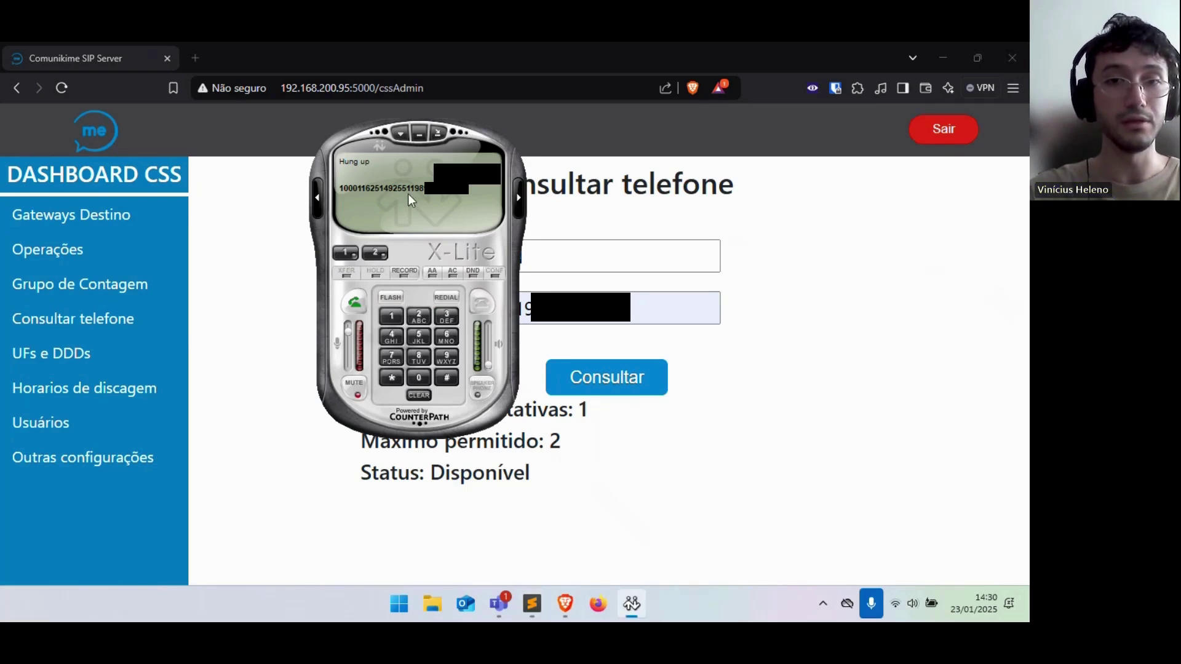
click(360, 294)
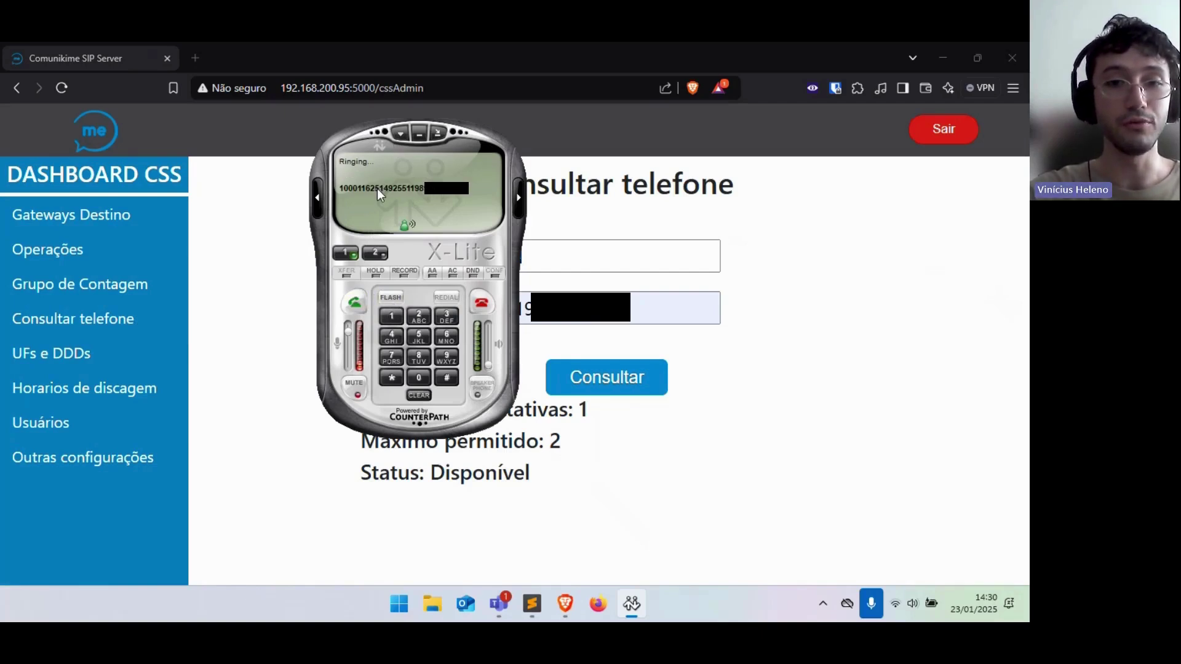
click(474, 303)
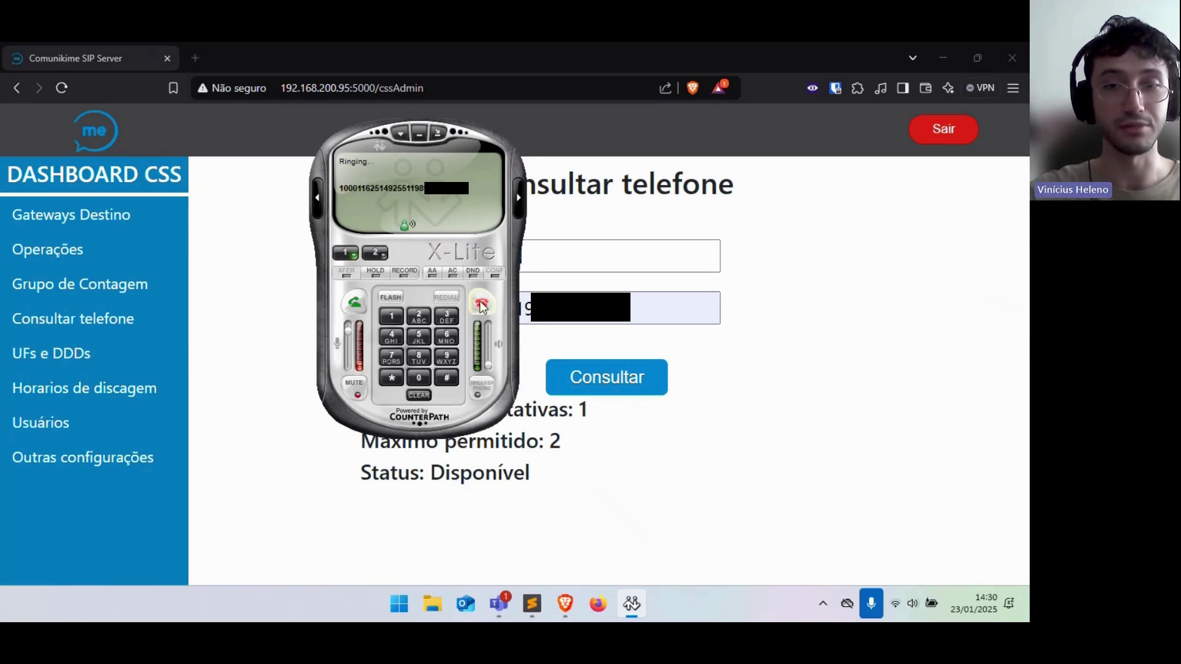
Rerun the operation 11 phone query and examine the updated attempt count against the permitted maximum and status
click(740, 358)
click(630, 370)
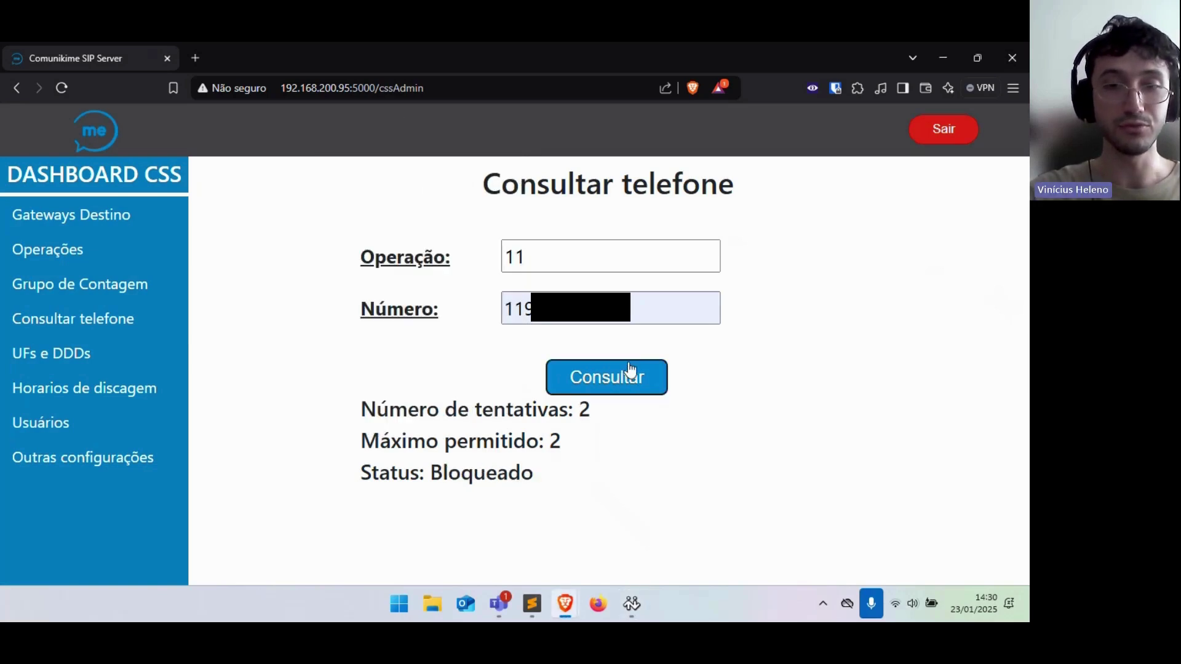
drag(574, 413, 592, 409)
click(593, 409)
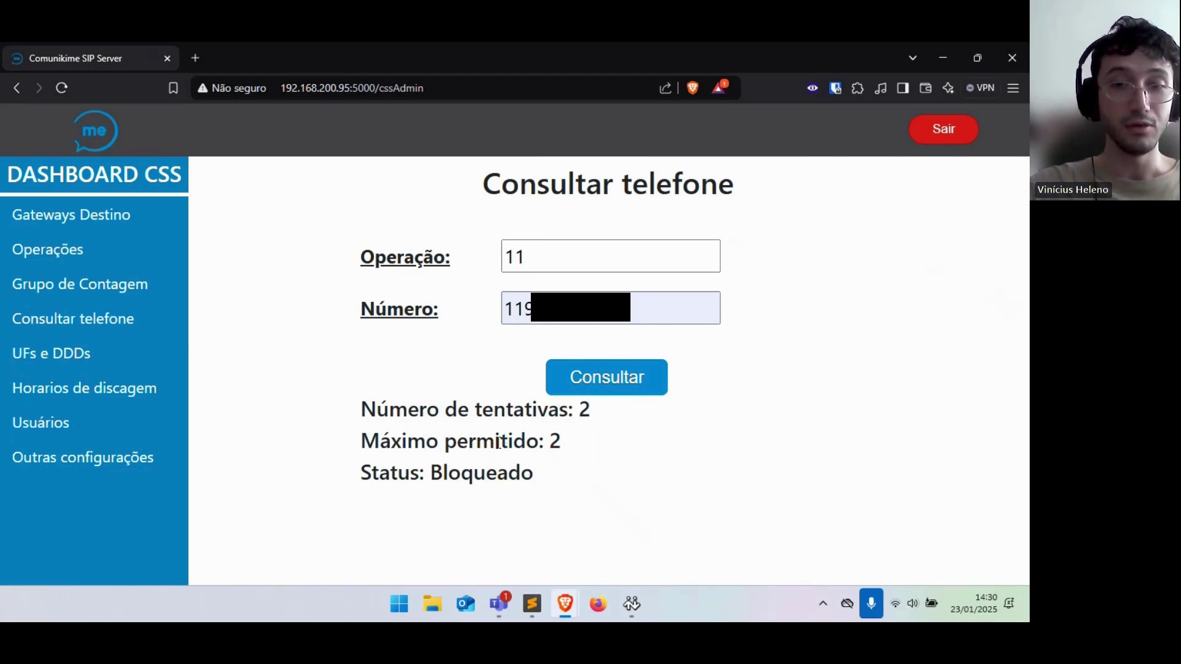
drag(547, 442, 571, 447)
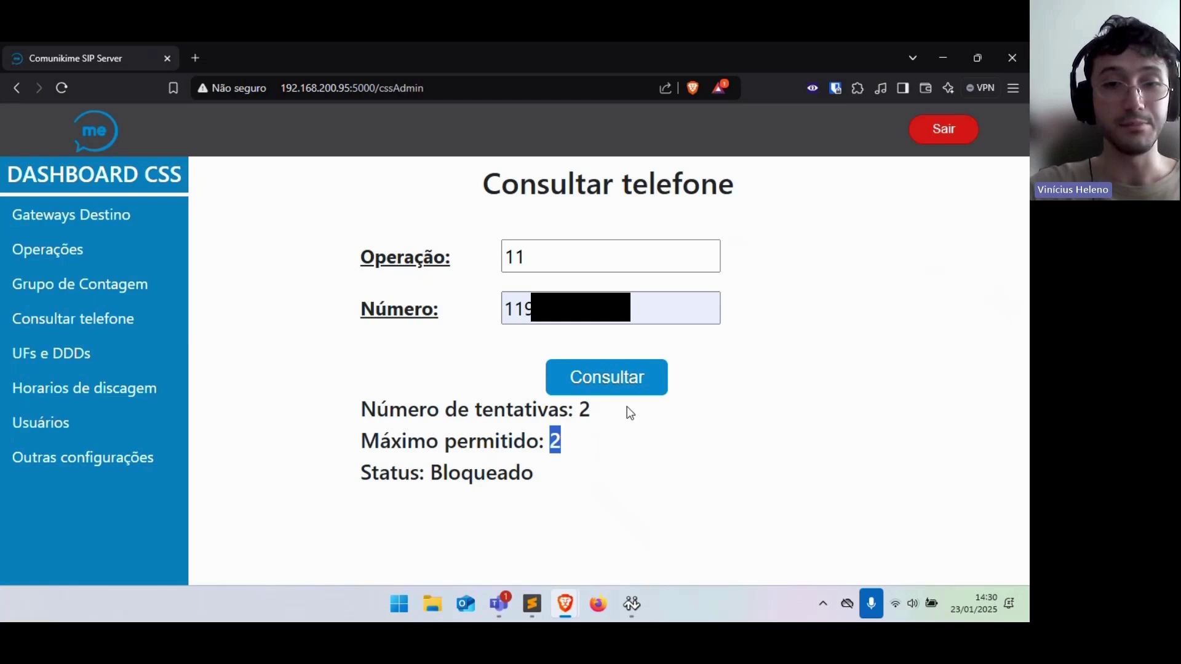
double_click(471, 467)
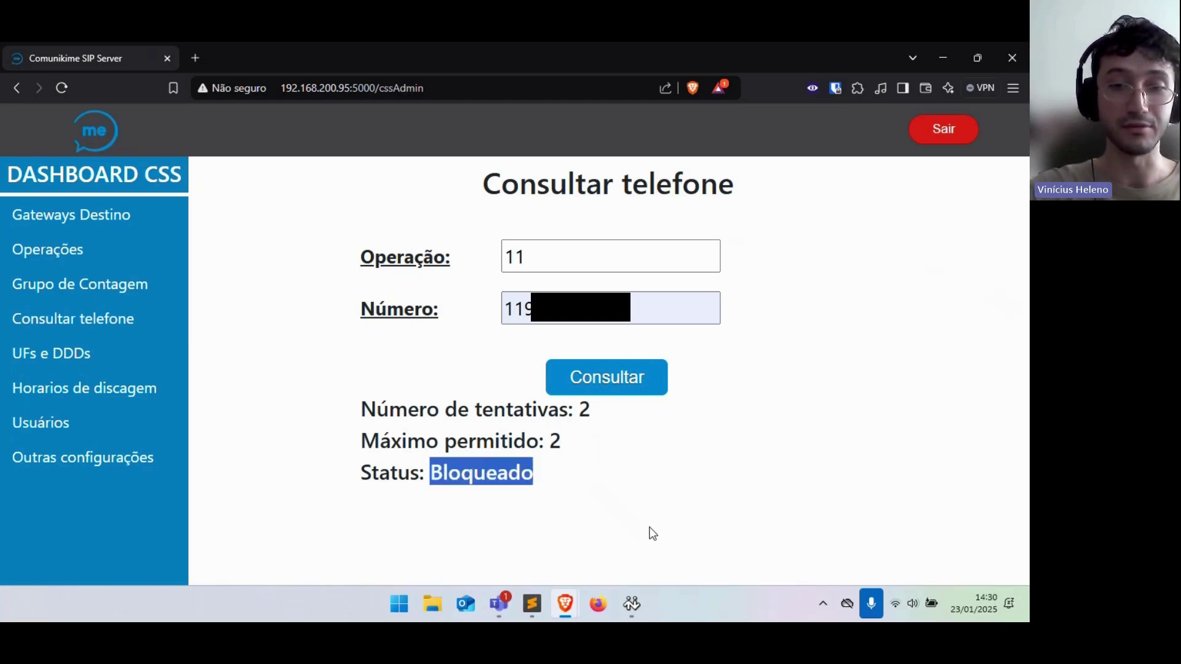
Switch to X-Lite, try a third call to the same dial string and end it
click(633, 606)
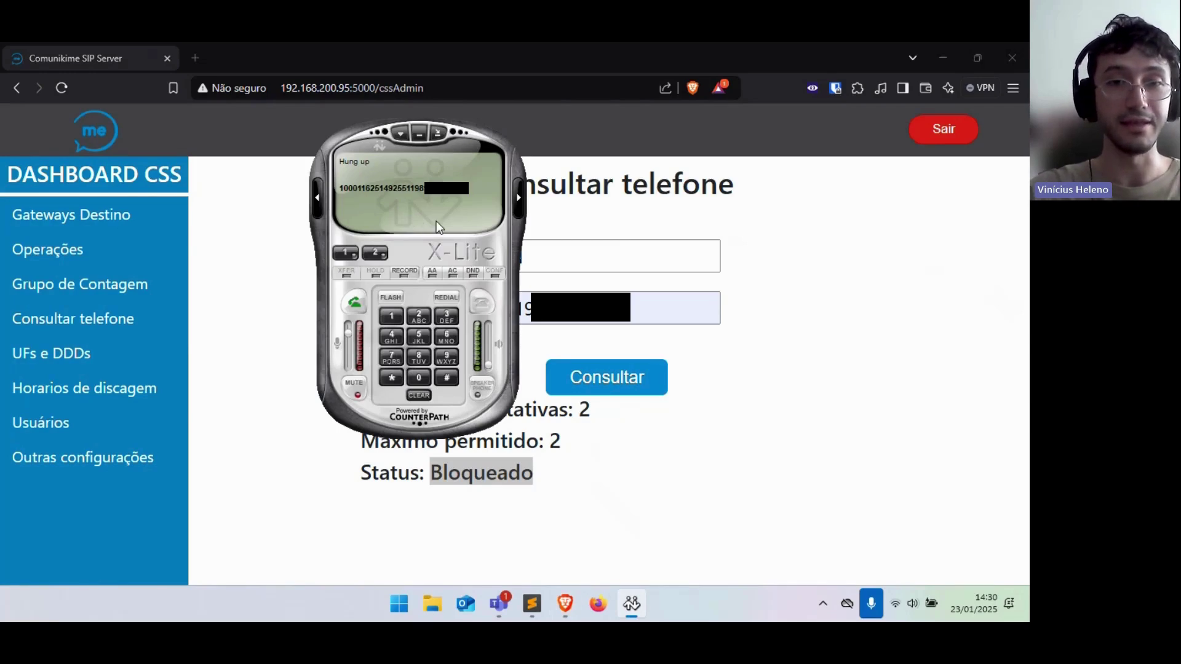
key(Return)
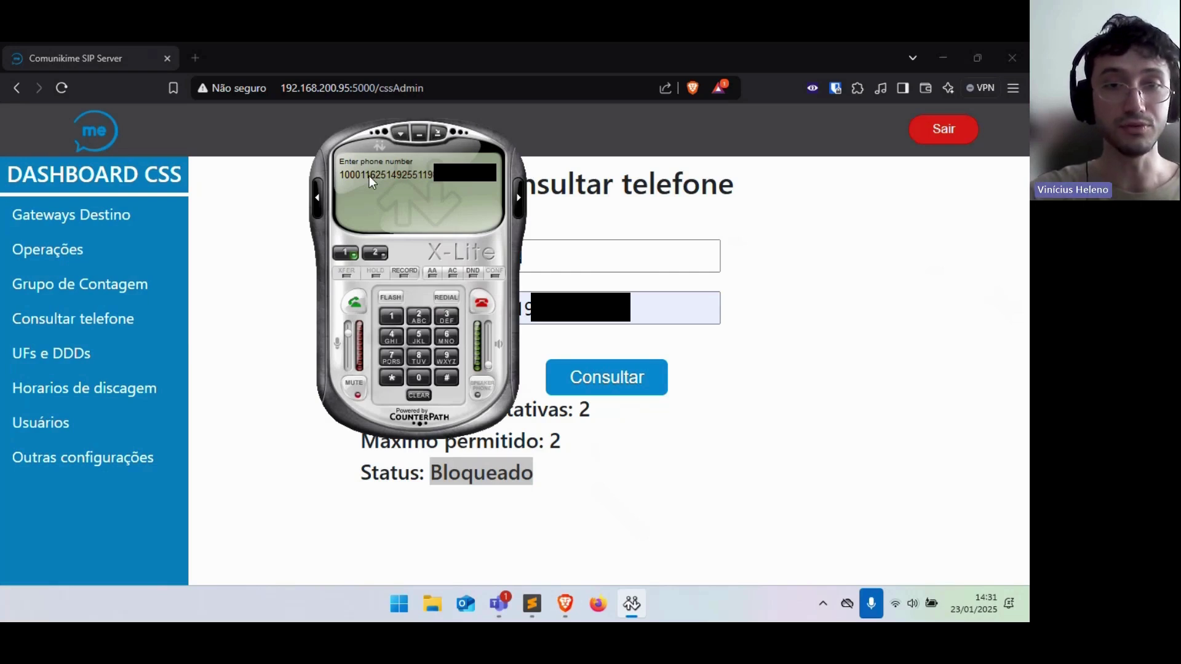
click(353, 302)
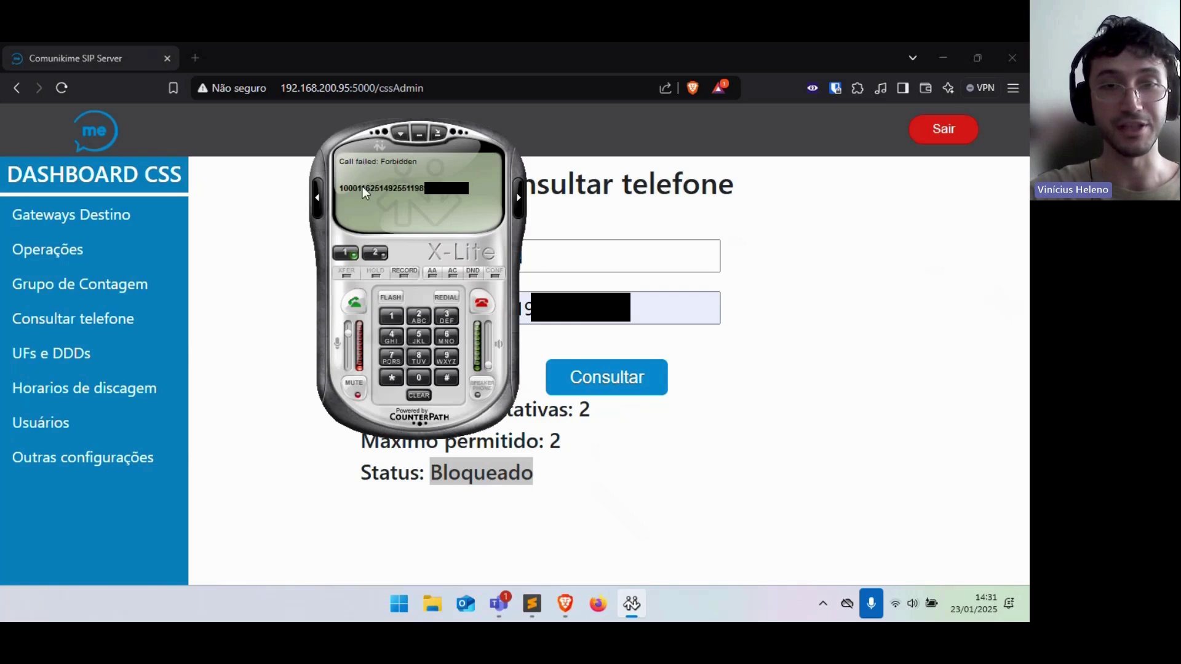
click(482, 305)
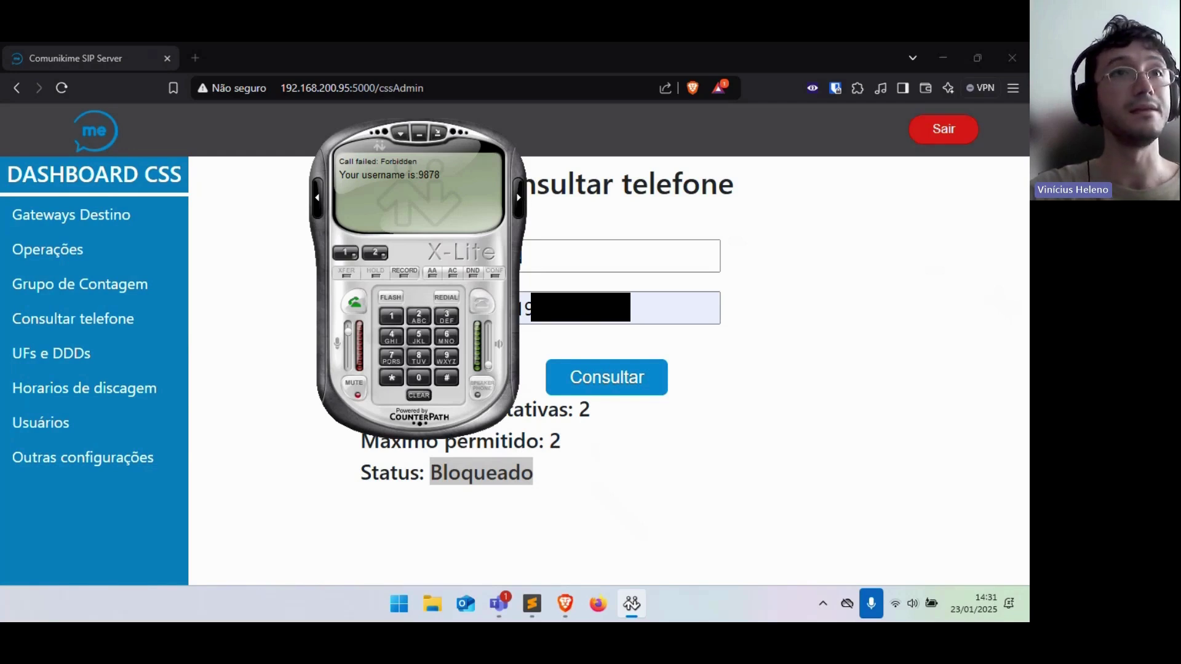
Return to the dashboard and check the maximum attempts configured for operation 10 in Operações
key(alt+Tab)
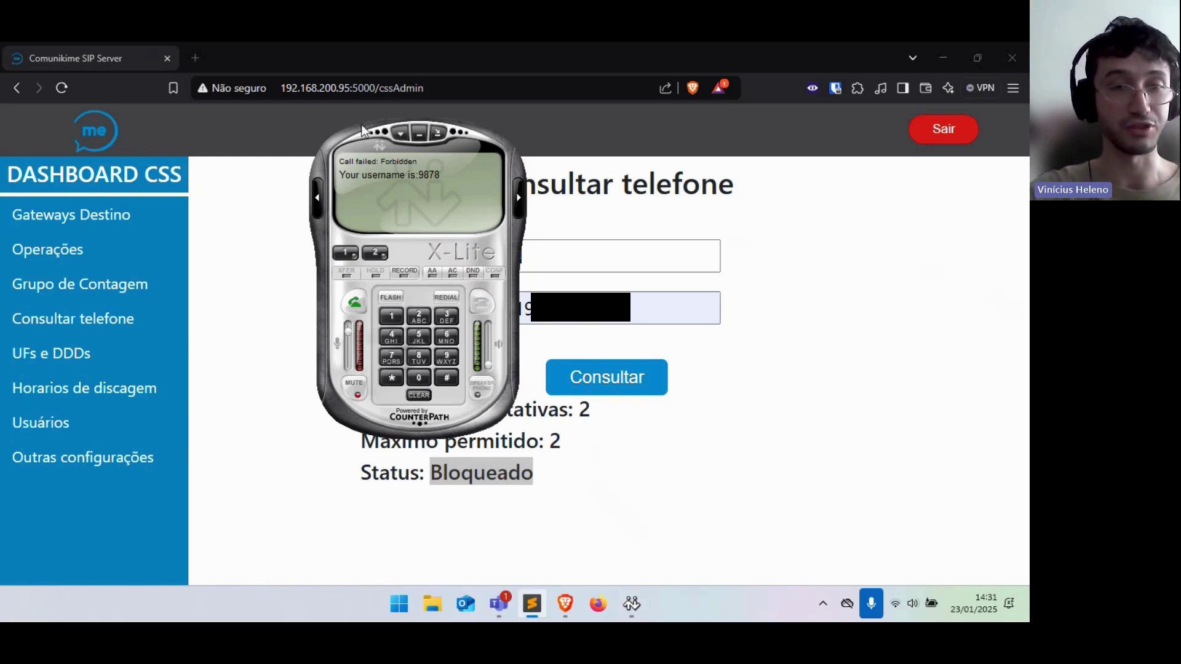
click(256, 316)
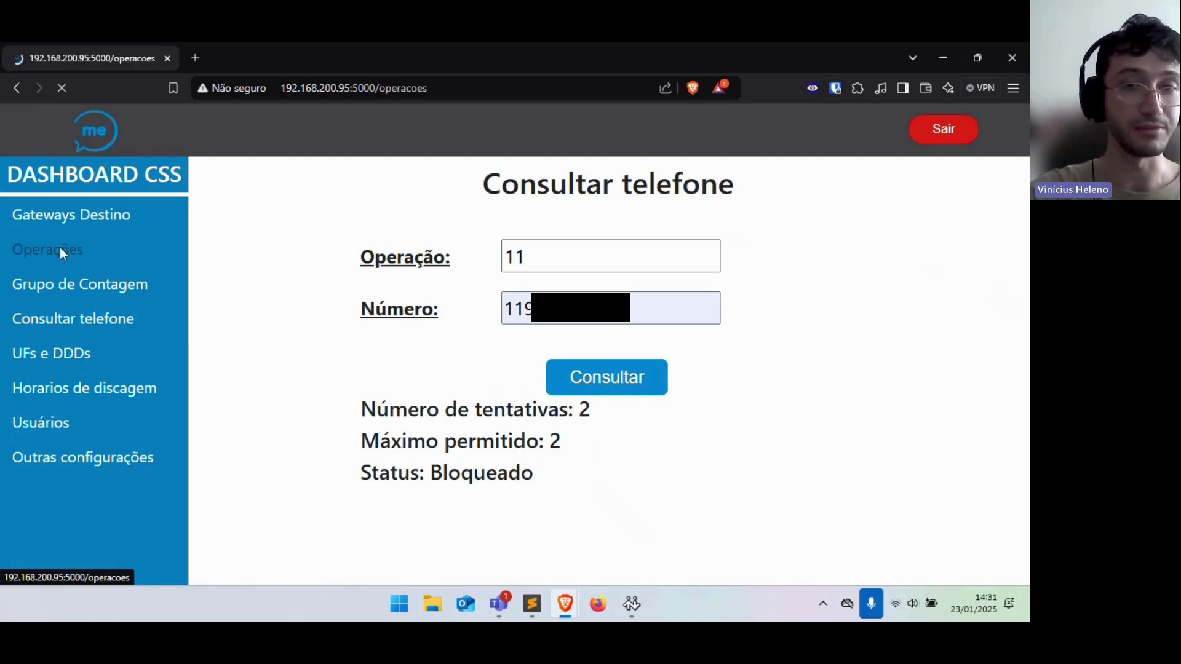
click(60, 252)
double_click(327, 323)
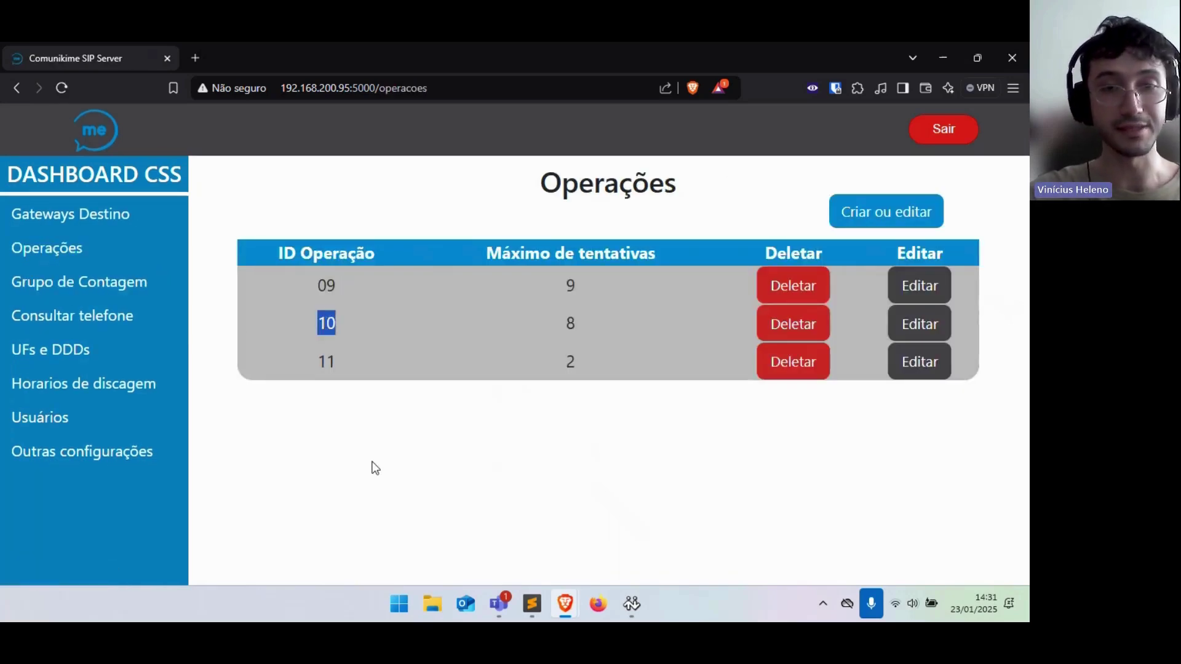
double_click(571, 322)
Query the saved phone number under operation 10 in Consultar telefone and examine its attempt count, permitted maximum and status
click(86, 320)
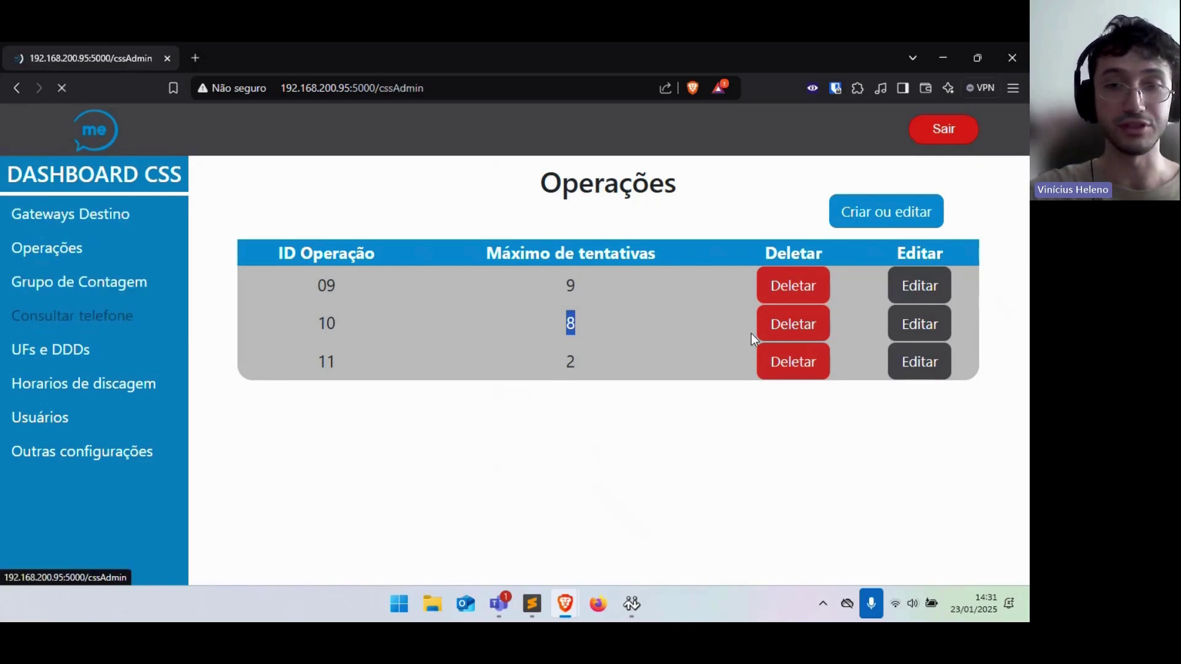
click(572, 257)
click(640, 303)
click(630, 308)
click(633, 347)
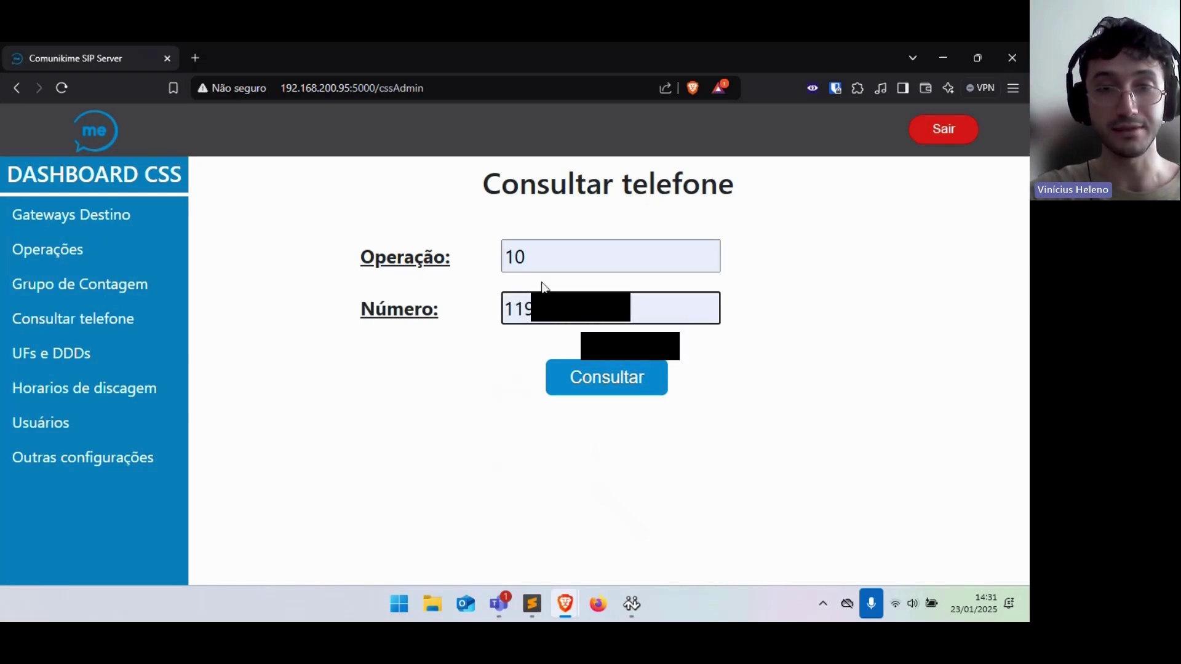
click(614, 392)
drag(575, 413, 592, 413)
click(560, 431)
drag(429, 475, 589, 471)
click(589, 471)
Switch to X-Lite and paste the test dial string for group 10 as the number to call
key(alt+Tab)
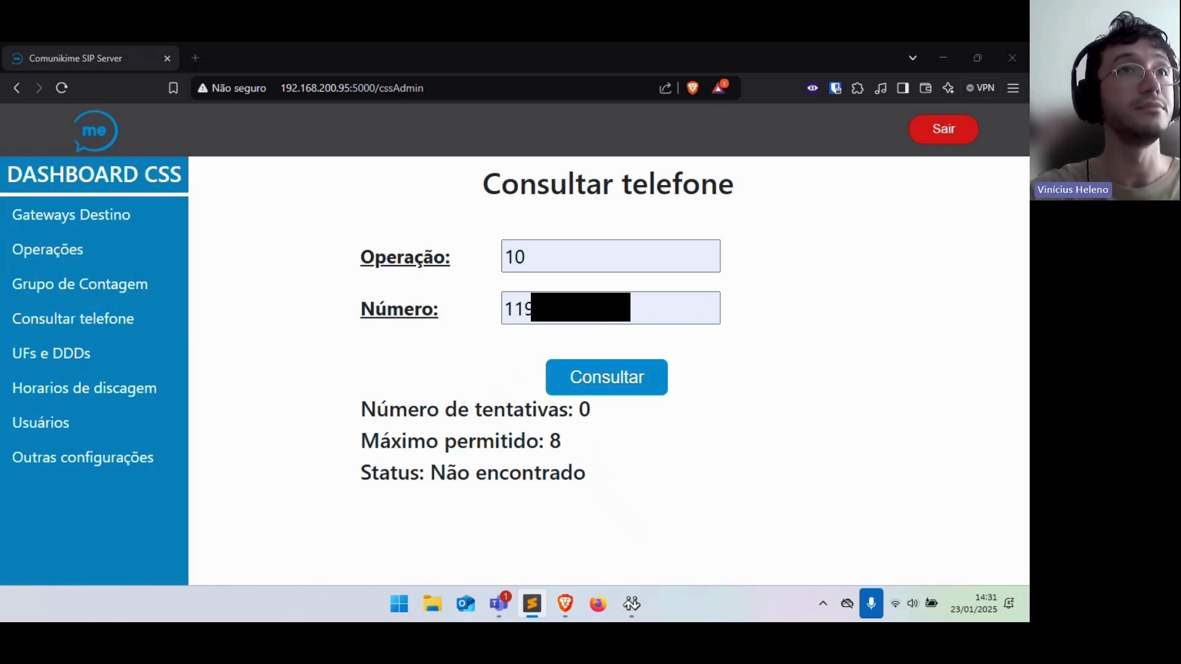
click(633, 604)
key(ctrl+v)
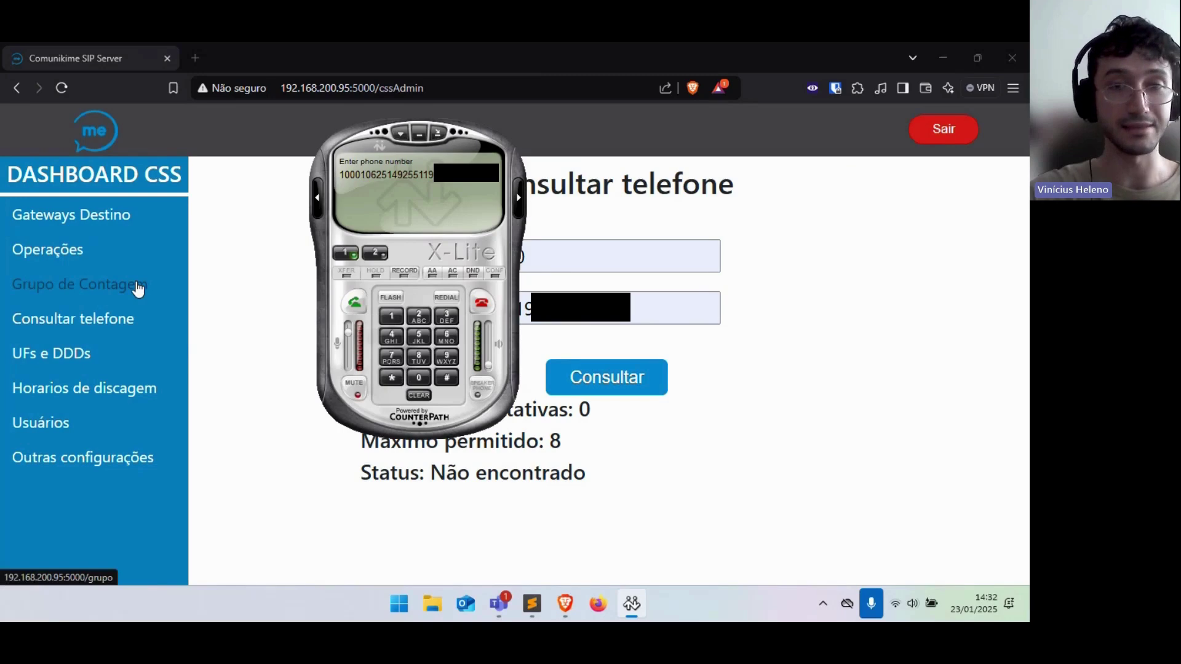
Review in Grupo de Contagem which operations groups 10 and 11 are assigned to
click(135, 285)
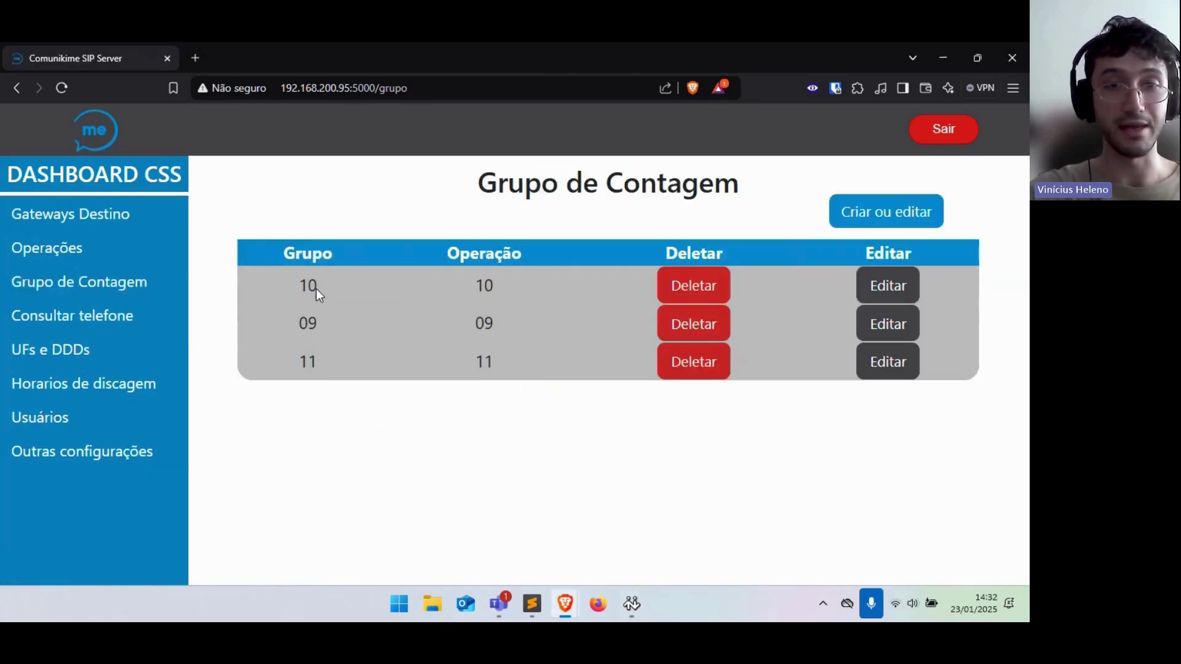
double_click(307, 286)
double_click(304, 352)
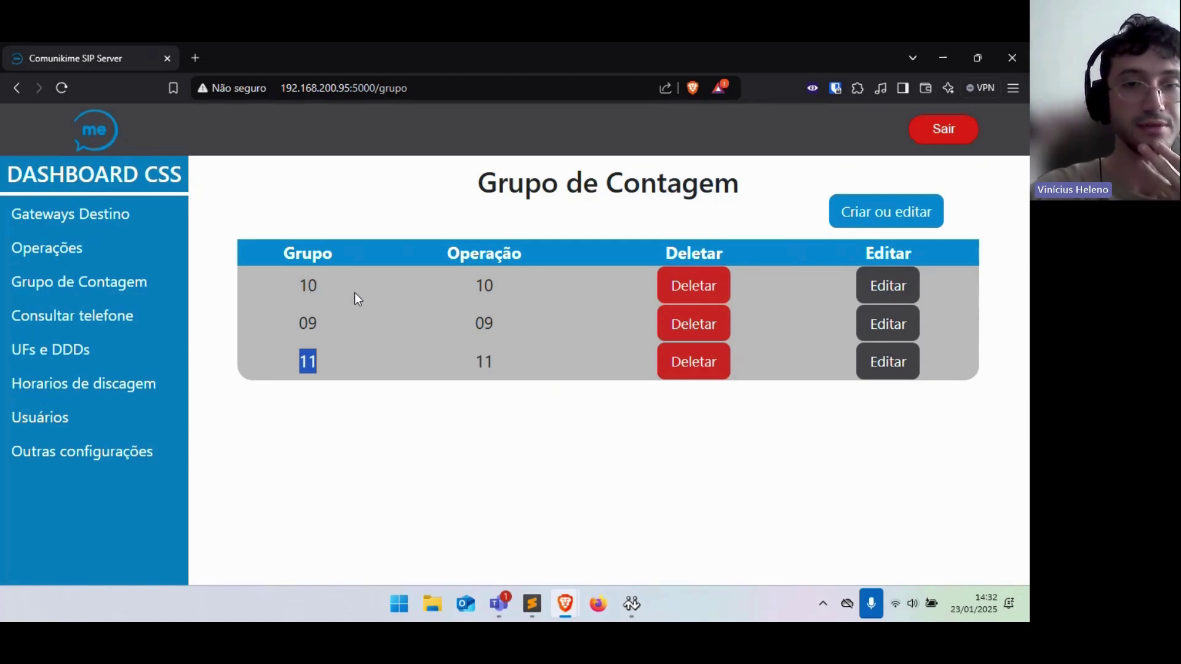
double_click(307, 288)
double_click(310, 356)
click(484, 283)
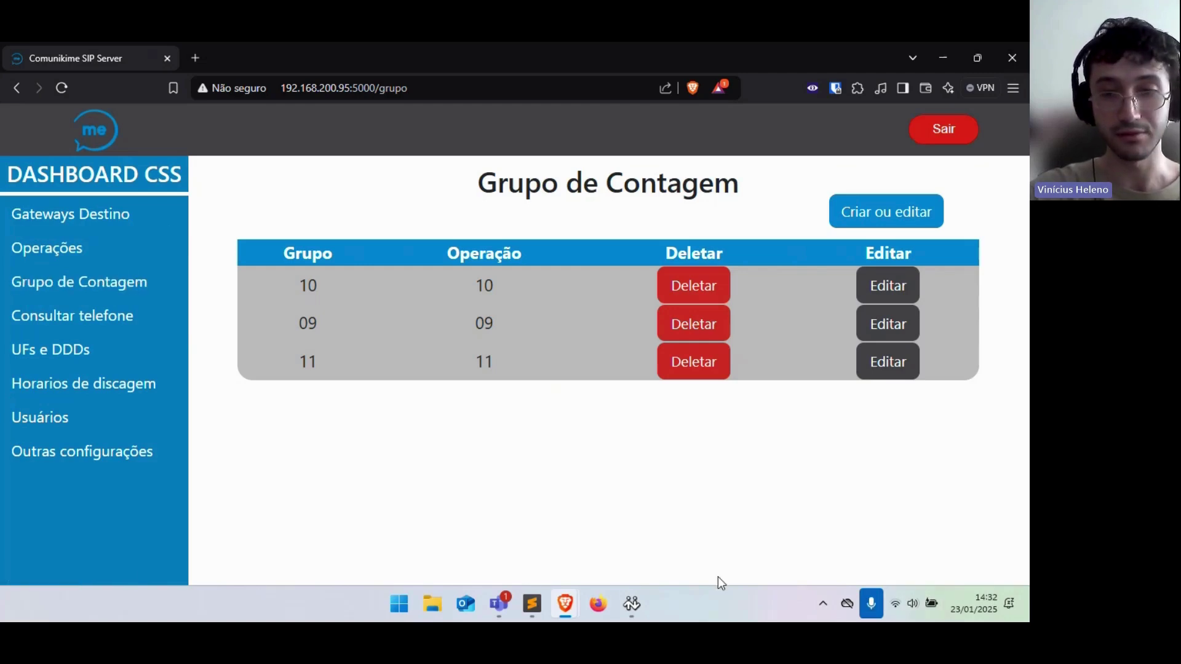
Return to X-Lite, call the prepared group 10 dial string and hang up
click(633, 604)
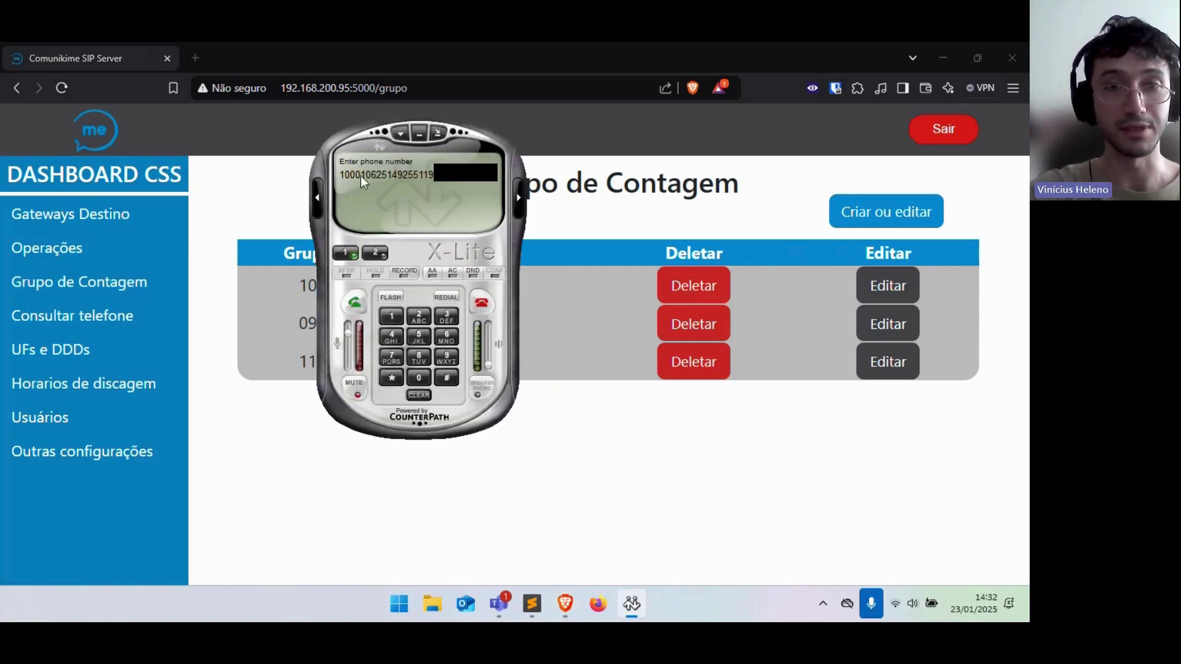
click(363, 297)
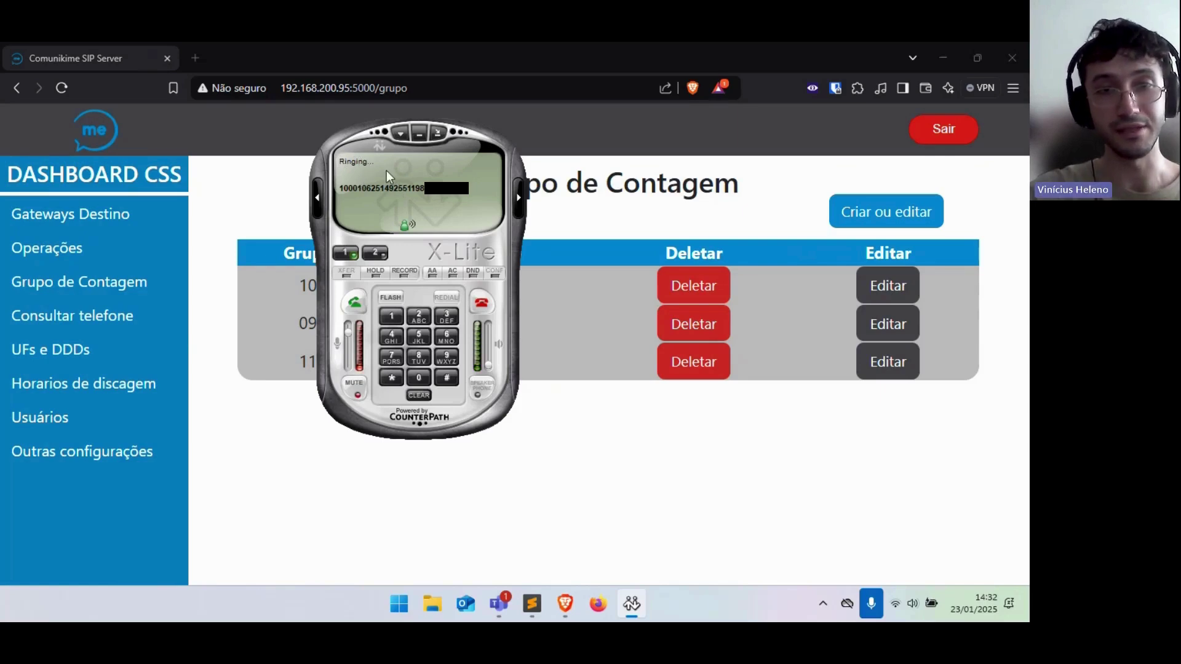
click(481, 304)
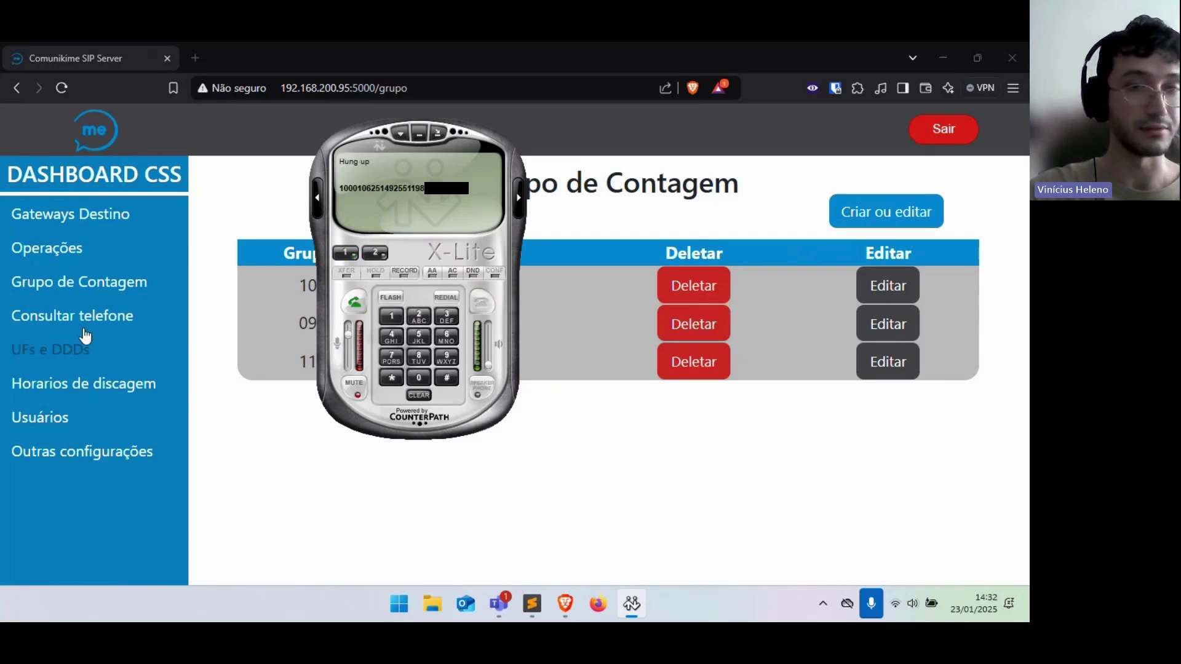
Rerun the phone query for the same number under operation 10 and check the updated attempt count
click(114, 316)
click(625, 272)
click(592, 304)
click(592, 308)
click(615, 347)
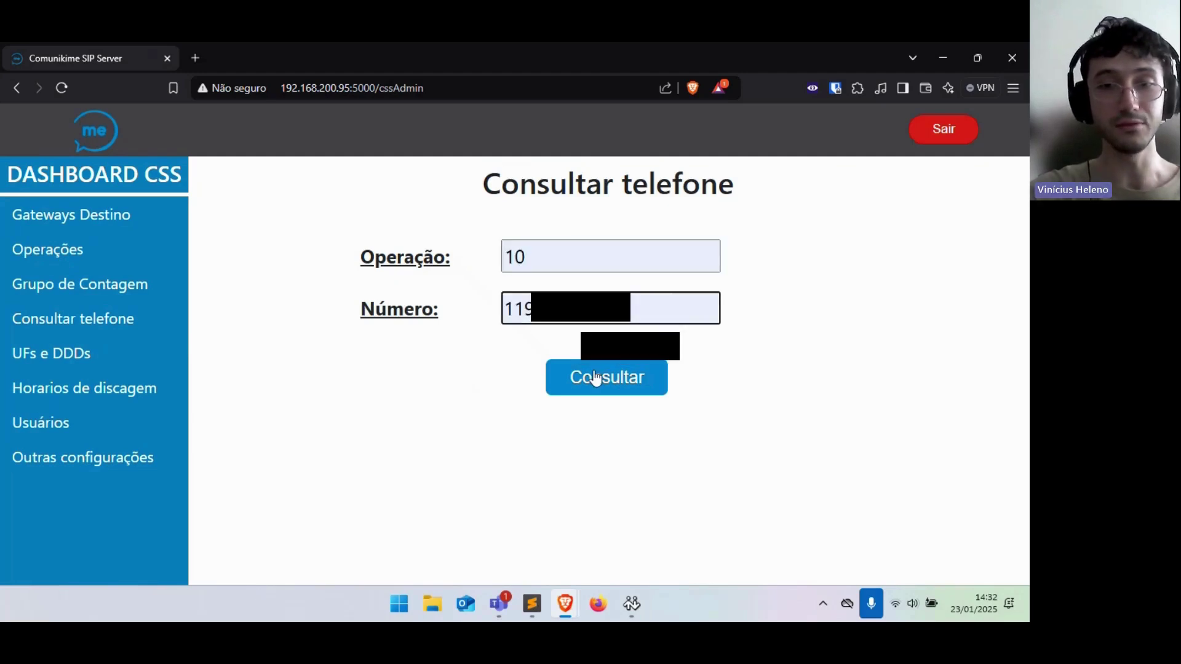
click(593, 382)
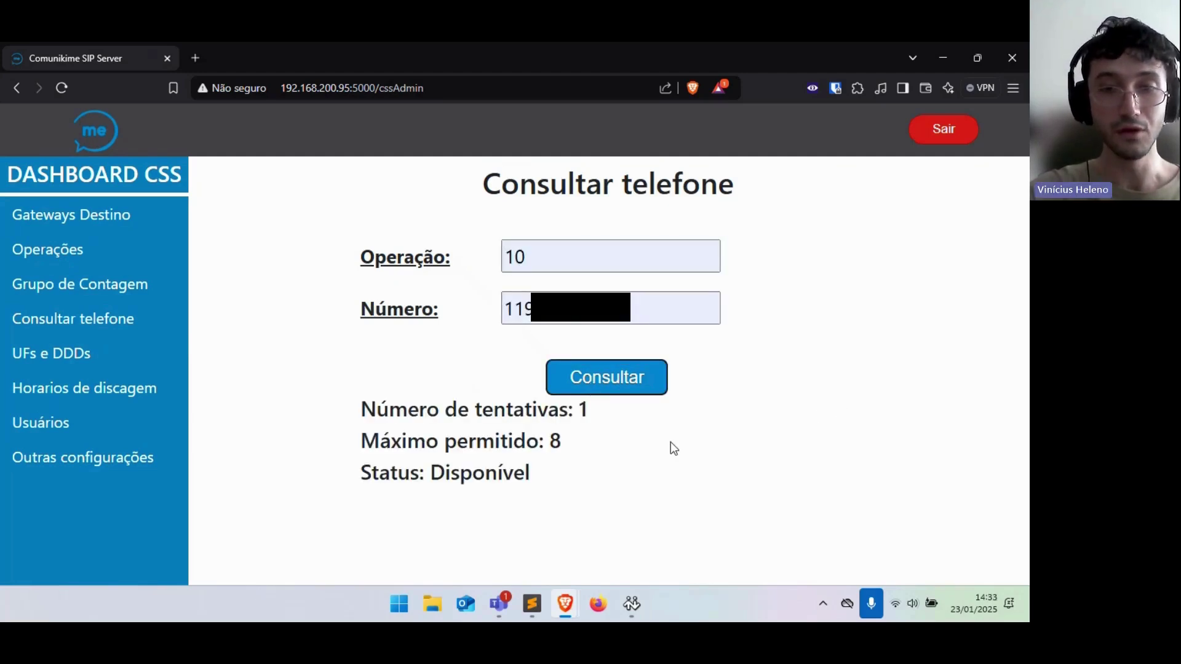
drag(544, 441, 590, 409)
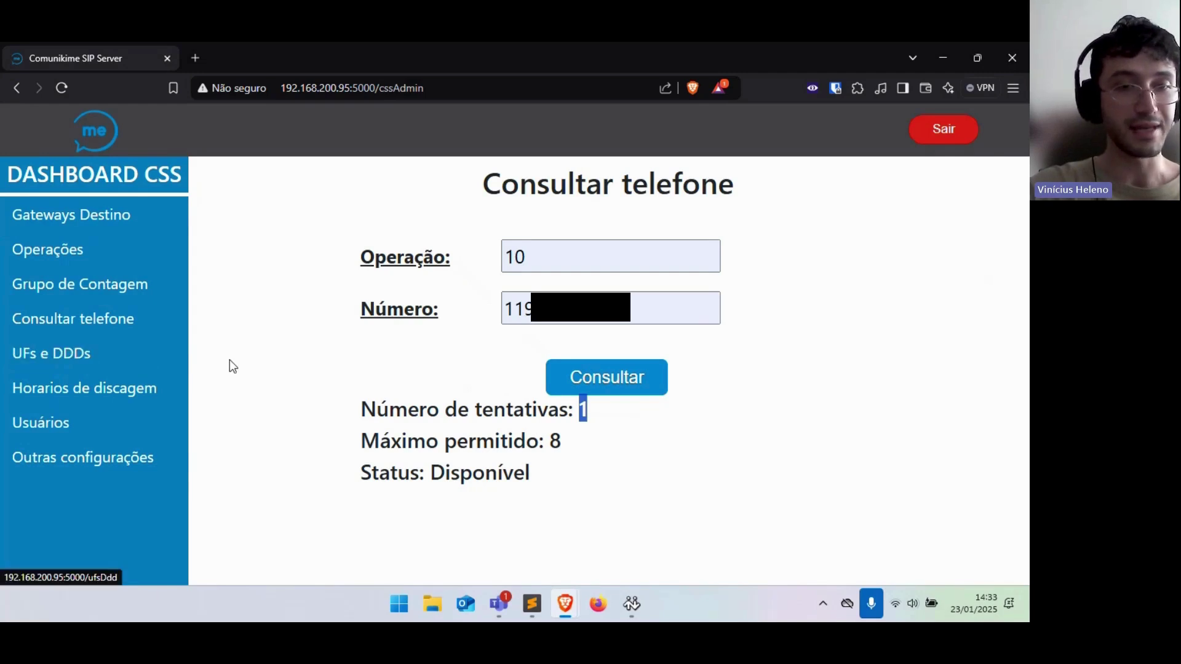
Check the Dias úteis dialing end time for UF 20, and look up that UF's area codes in UFs e DDDs
click(111, 392)
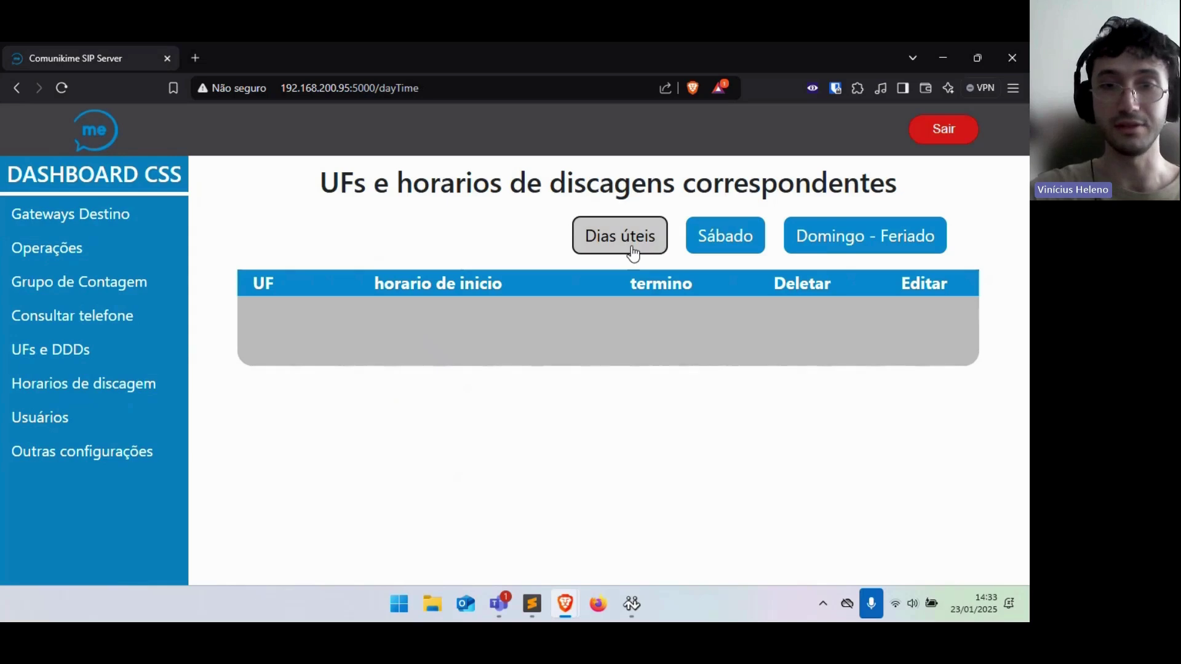
click(633, 252)
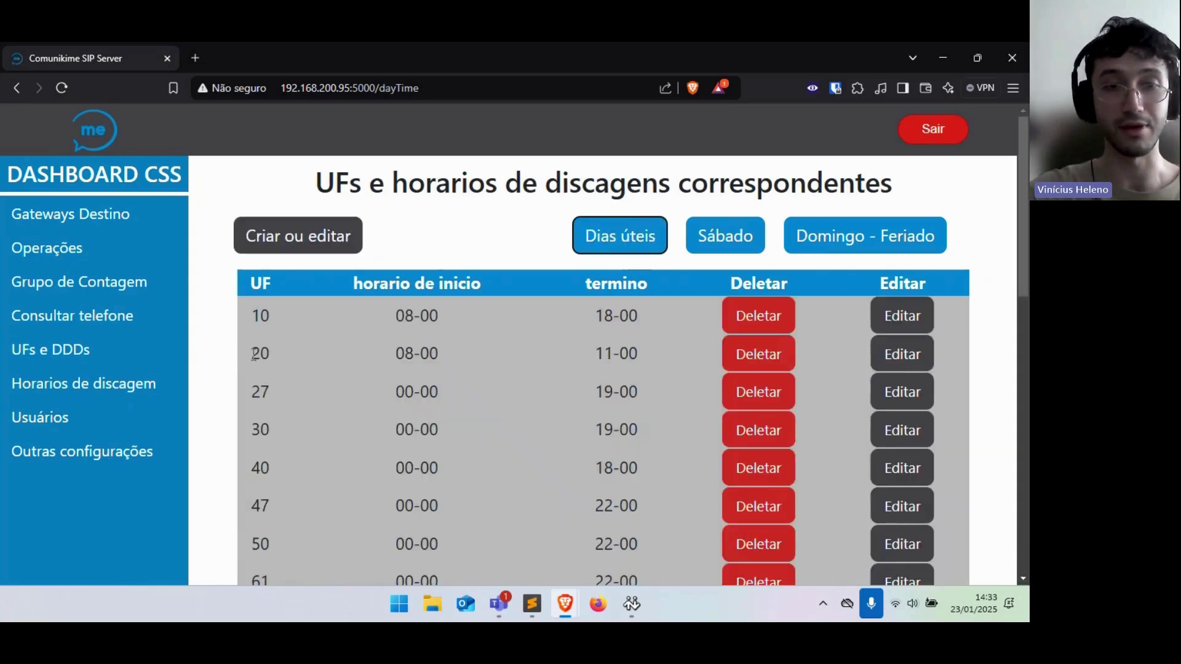
drag(249, 356, 276, 358)
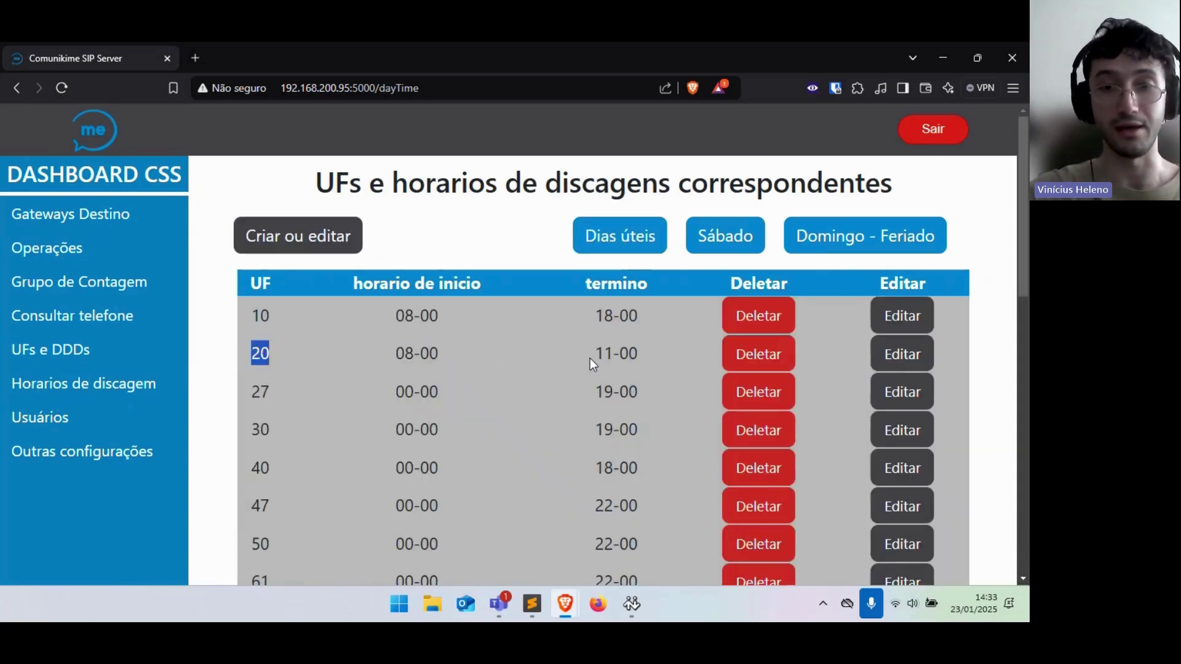
drag(593, 356, 641, 356)
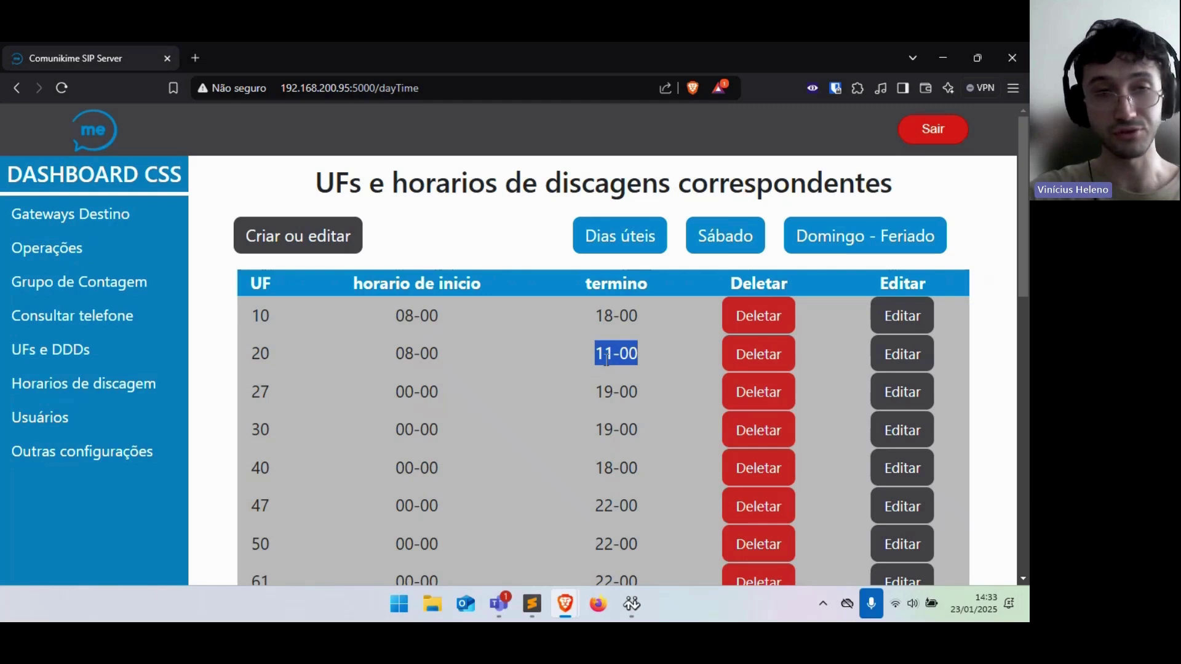
click(72, 349)
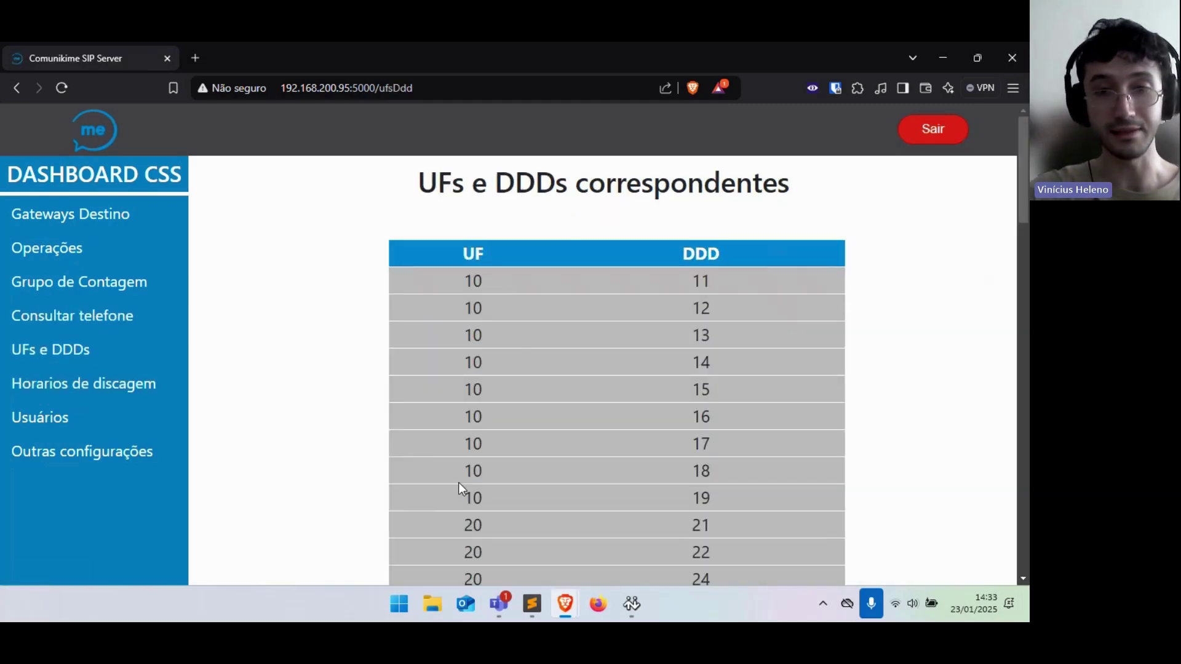
scroll(492, 261, down, 3)
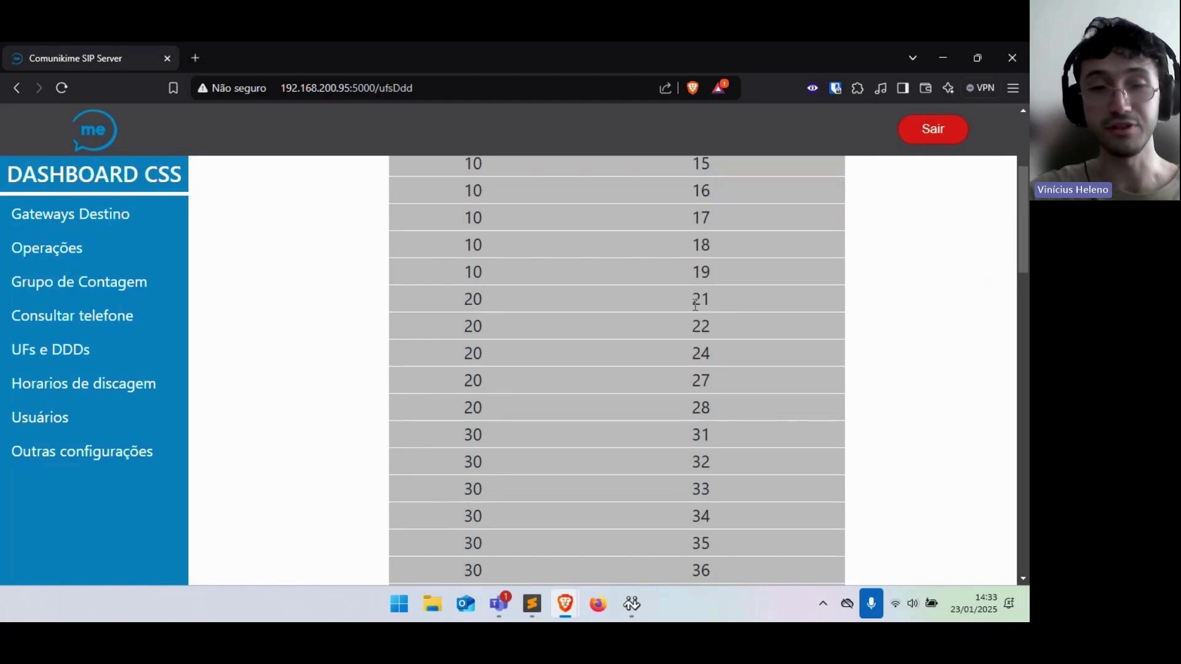
Switch to X-Lite, try a call to a dial string whose phone number has area code 21, and end it
key(alt+Tab)
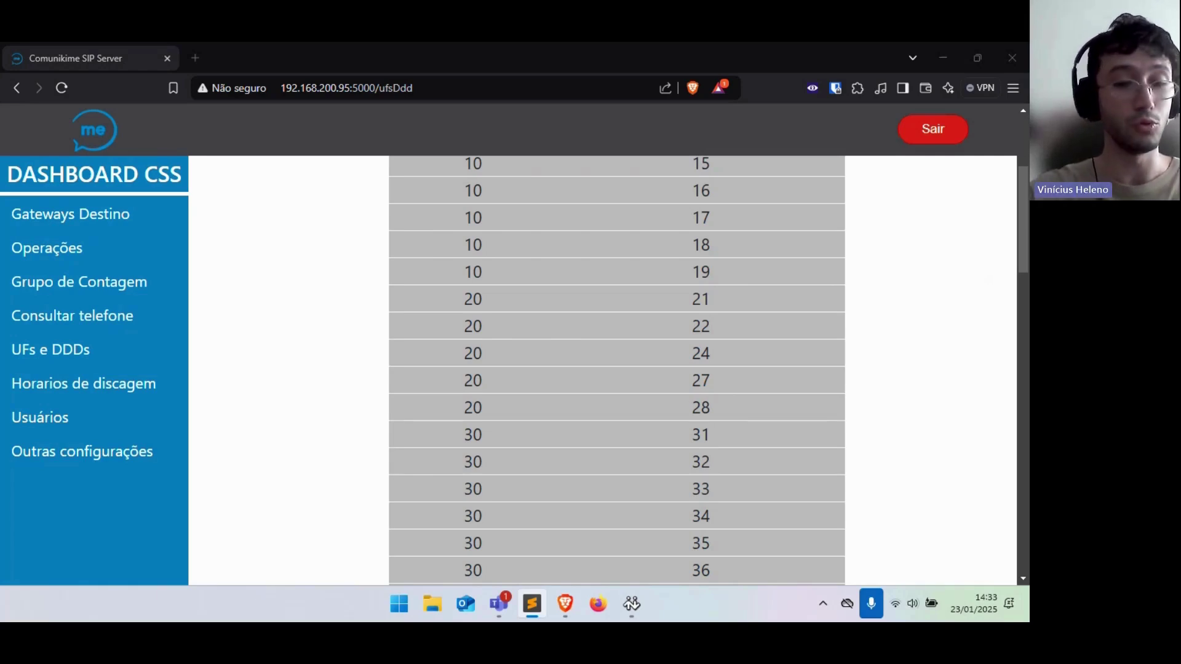
click(633, 606)
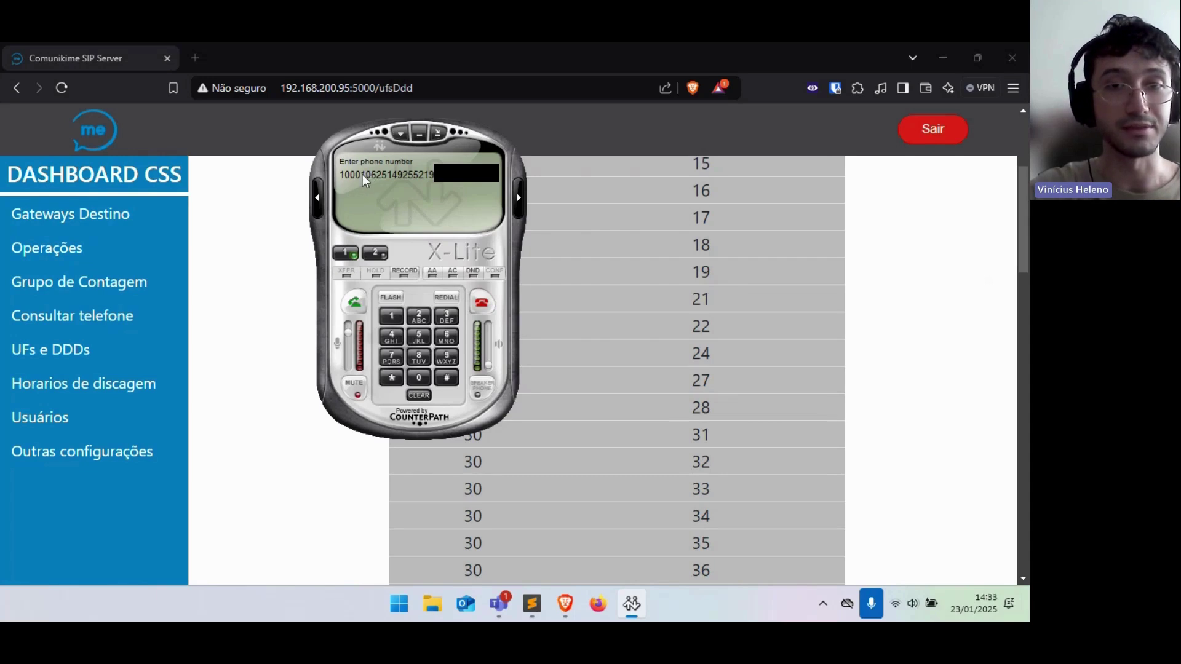
drag(363, 175, 373, 179)
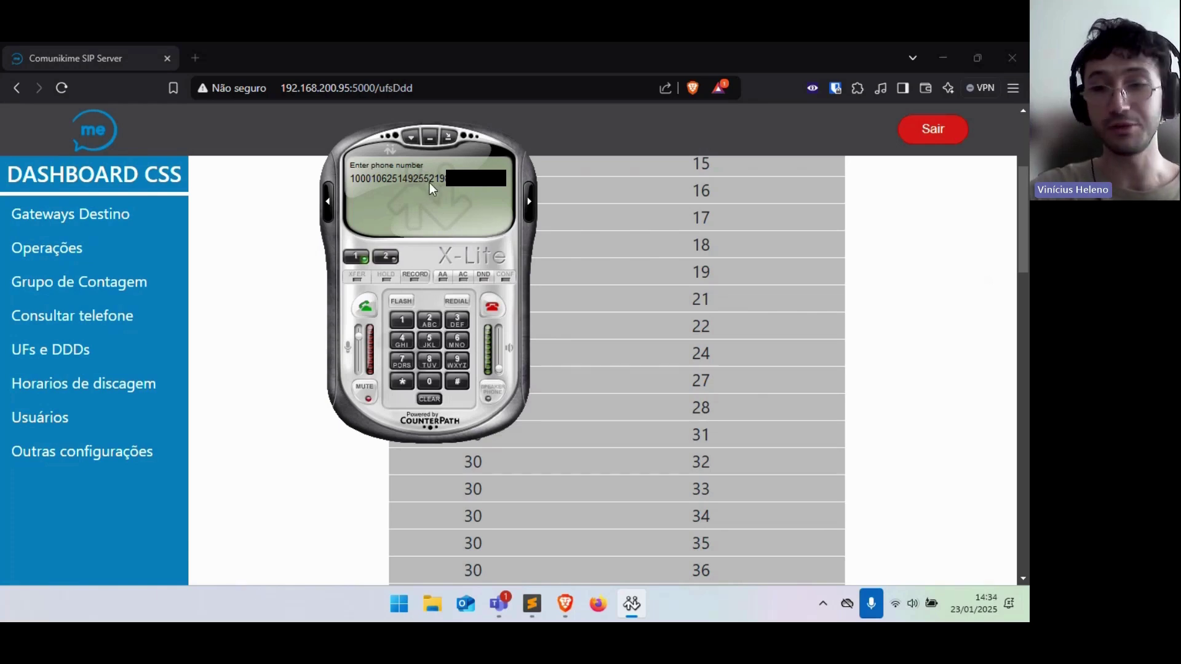
click(367, 297)
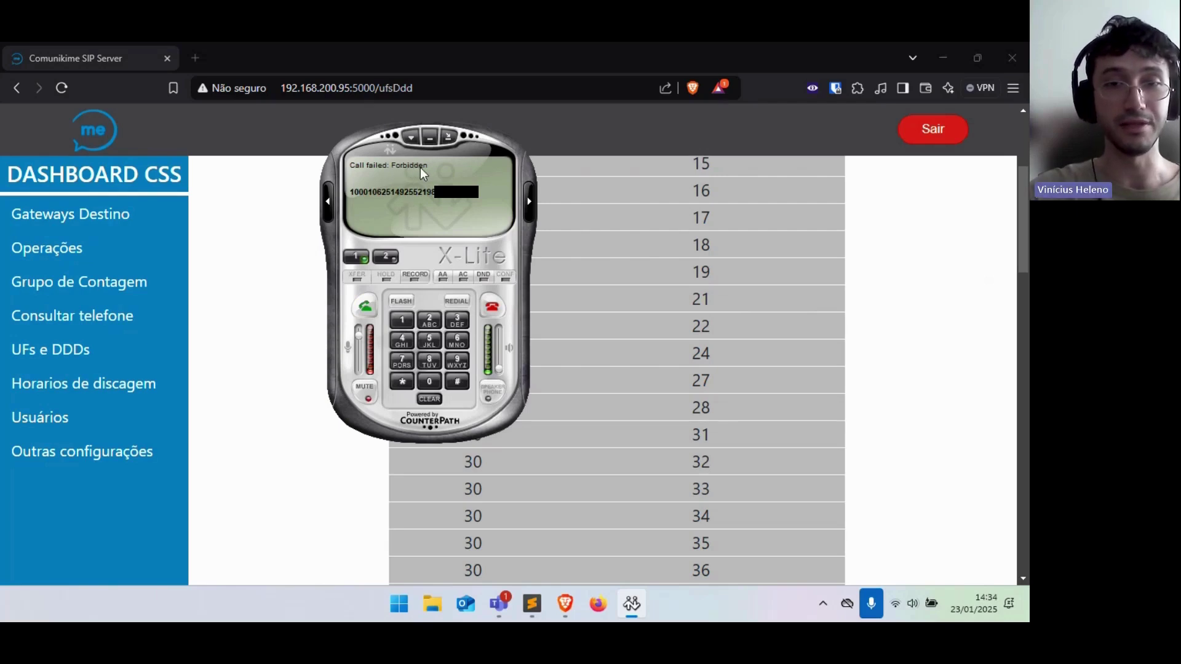
click(493, 314)
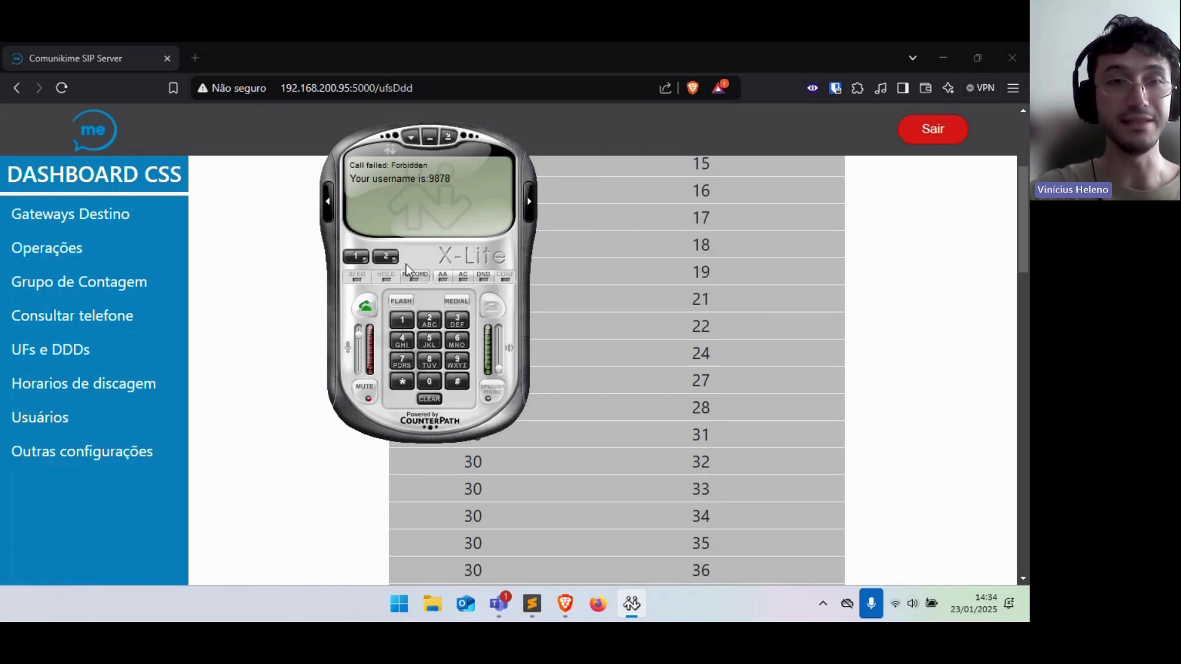
scroll(657, 462, up, 4)
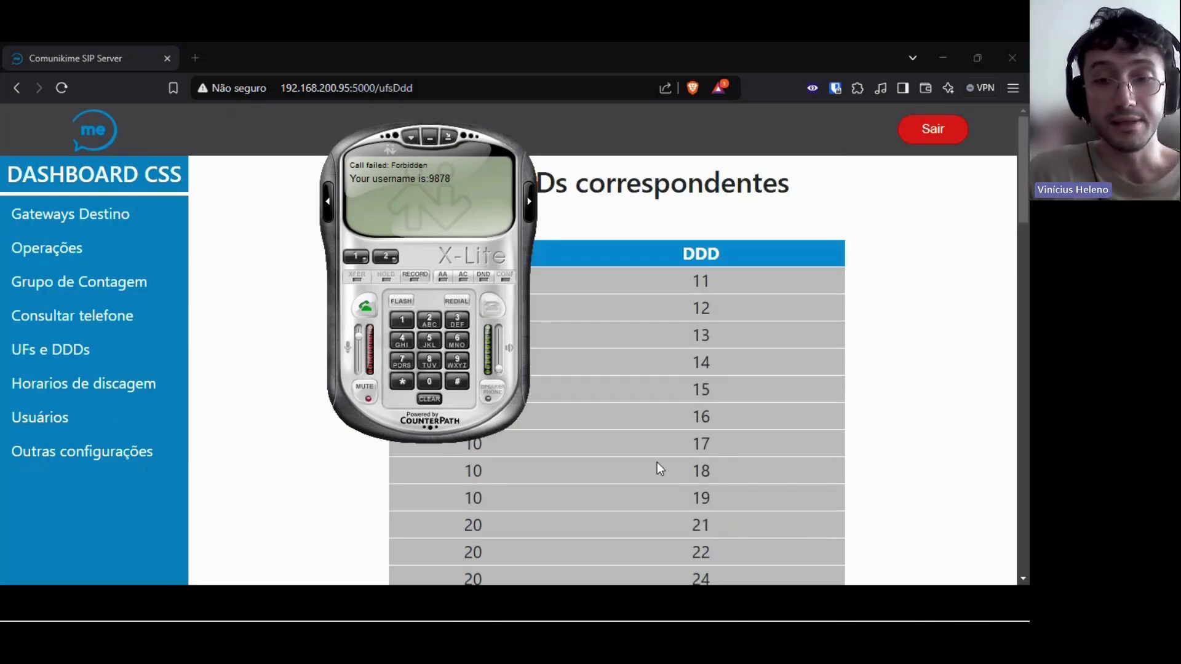